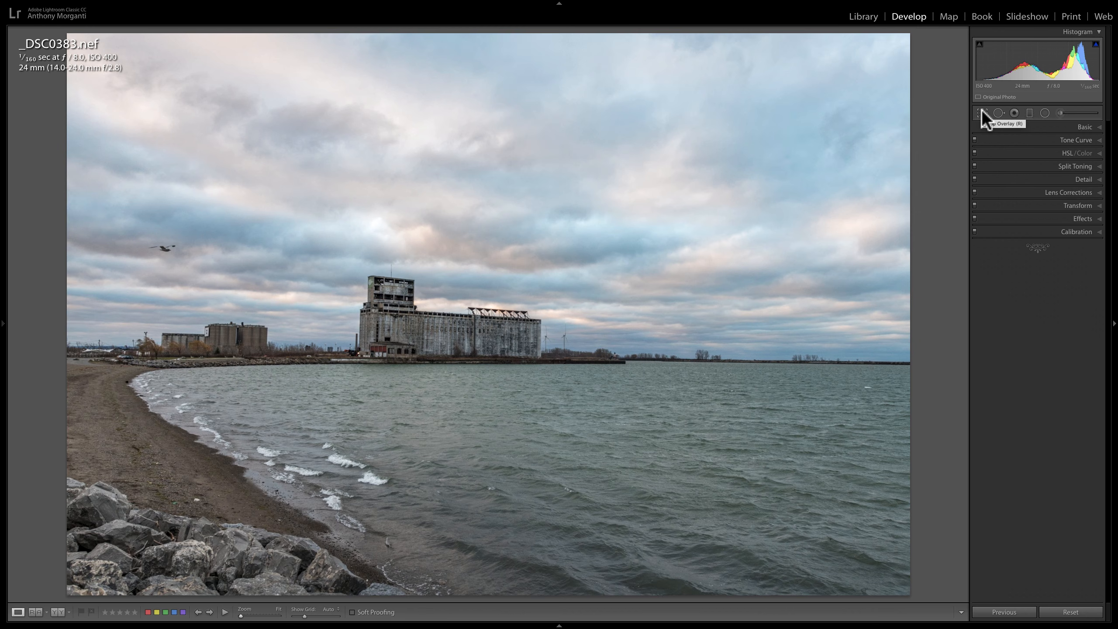
# Try straightening the photo in Crop & Straighten with an angle of −0.54 and with Auto, resetting the crop after each attempt
pyautogui.click(982, 112)
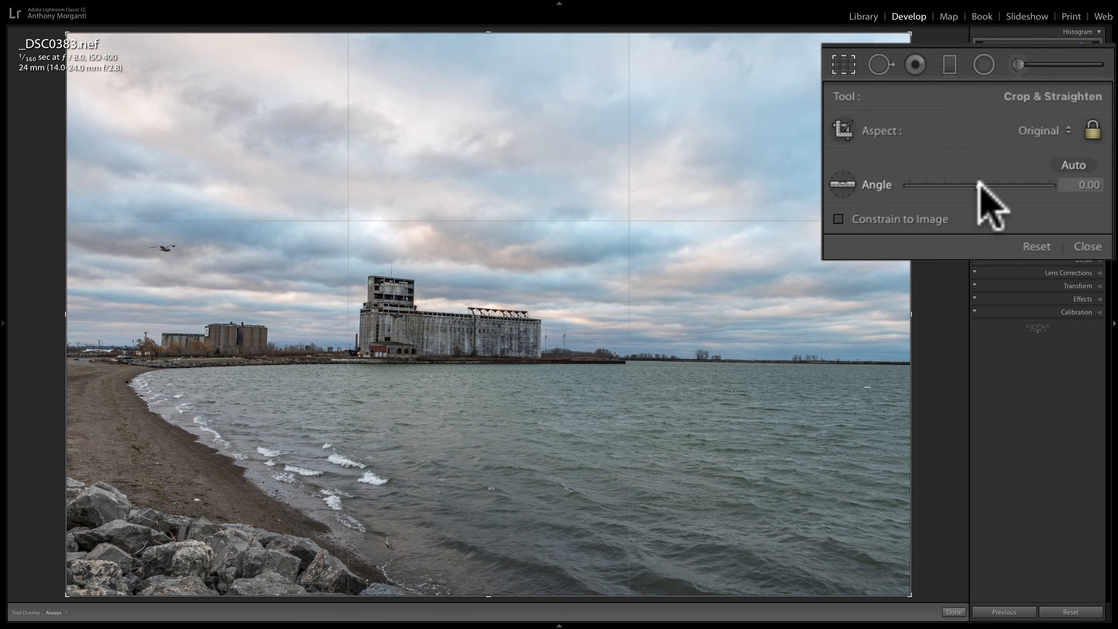
pyautogui.moveTo(978, 185)
pyautogui.mouseDown()
pyautogui.moveTo(1019, 185)
pyautogui.moveTo(944, 185)
pyautogui.moveTo(976, 185)
pyautogui.mouseUp()
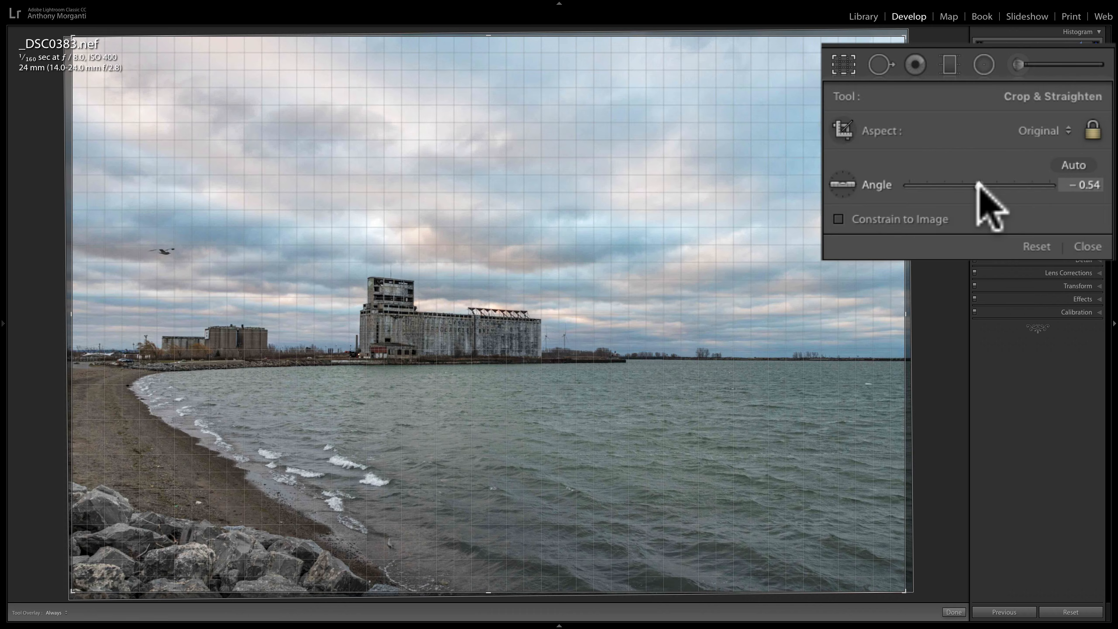
pyautogui.click(977, 184)
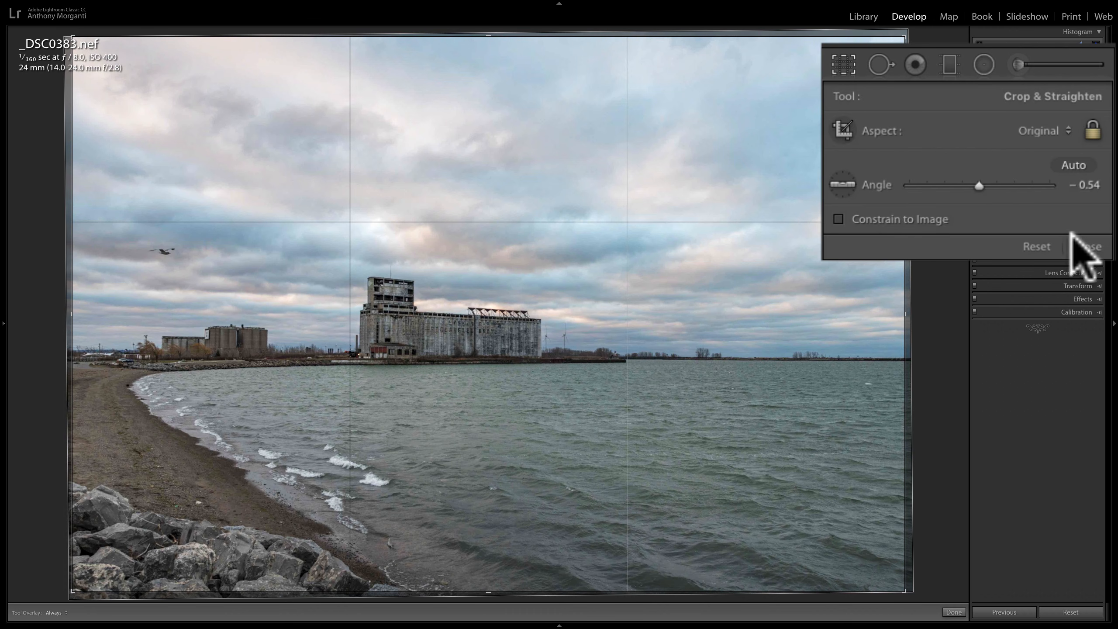
pyautogui.click(1036, 243)
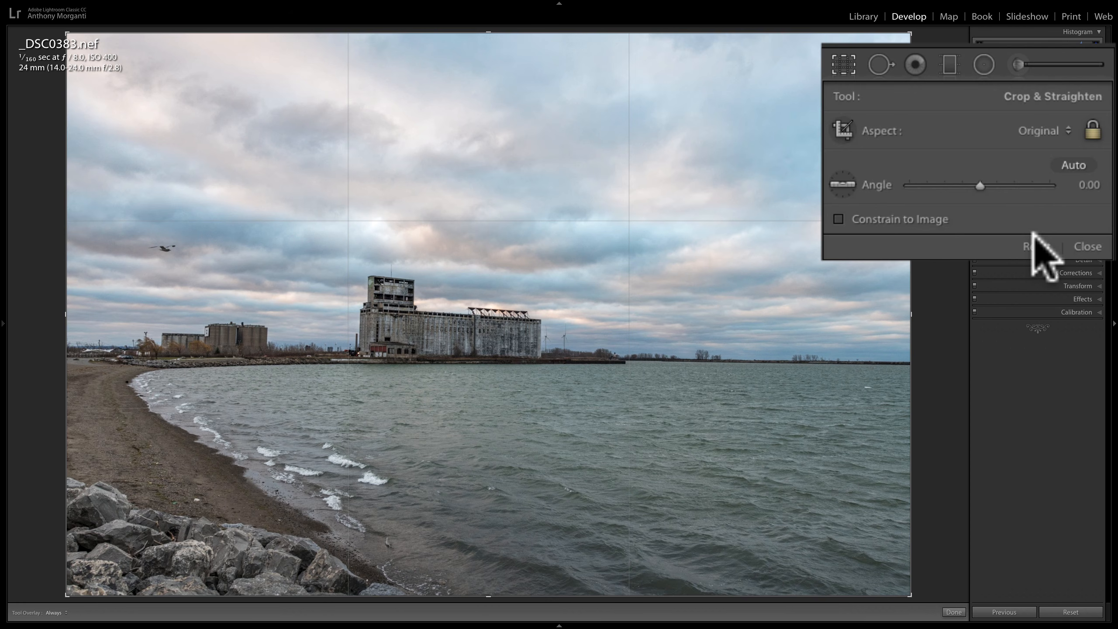
pyautogui.click(1074, 166)
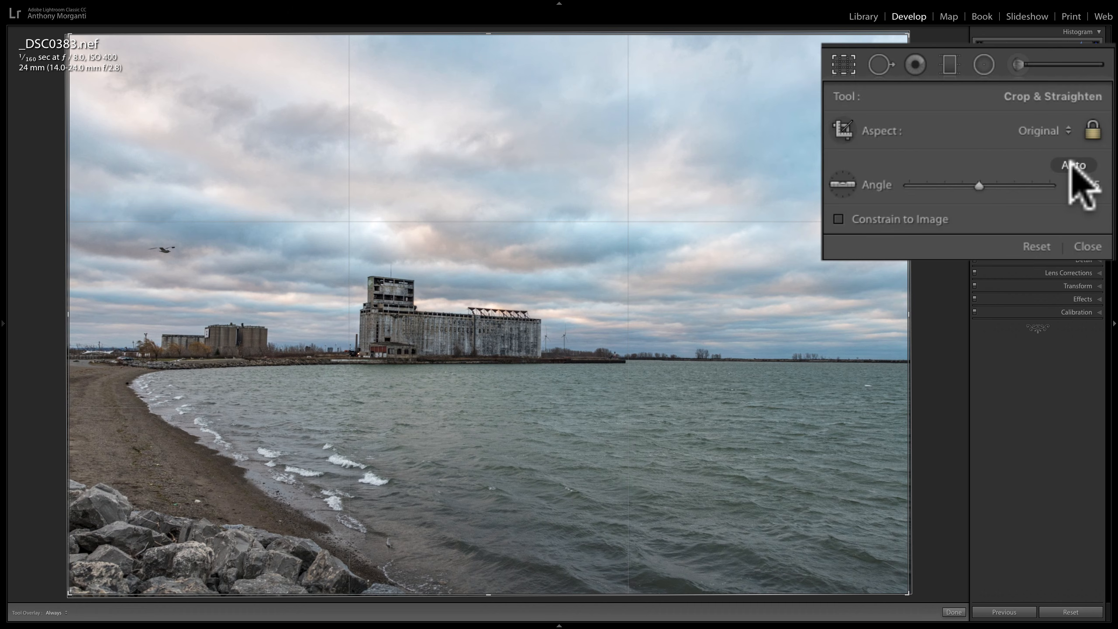
pyautogui.click(1032, 250)
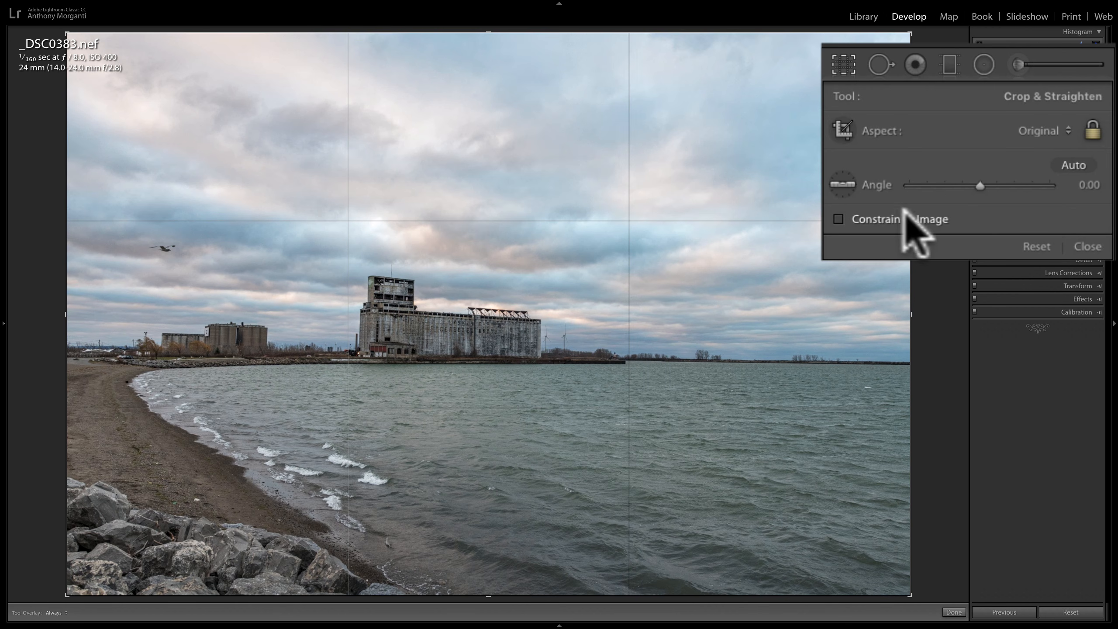
# Try levelling the photo by tracing the water's horizon with the Straighten tool, and reset the crop
pyautogui.click(844, 187)
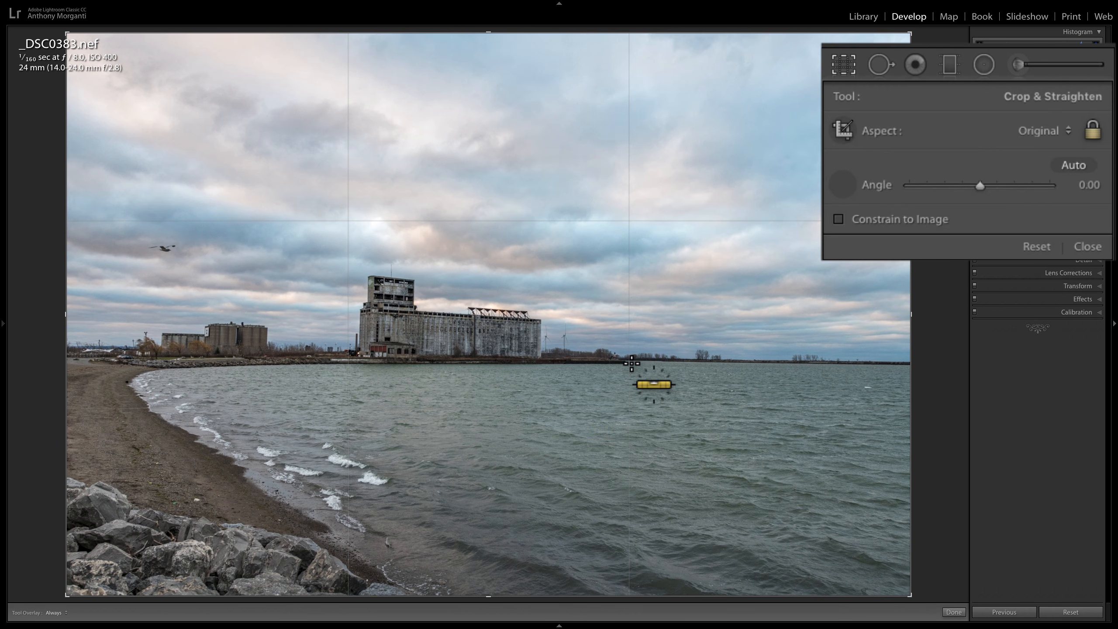
pyautogui.moveTo(629, 361)
pyautogui.mouseDown()
pyautogui.moveTo(922, 366)
pyautogui.moveTo(953, 352)
pyautogui.moveTo(956, 365)
pyautogui.mouseUp()
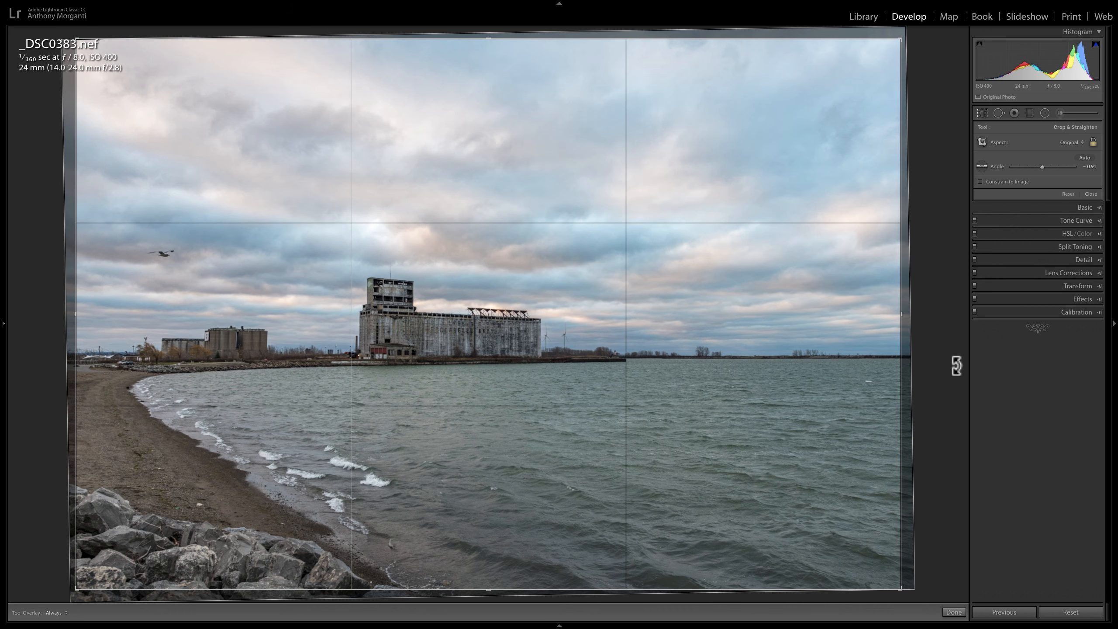
pyautogui.click(1069, 194)
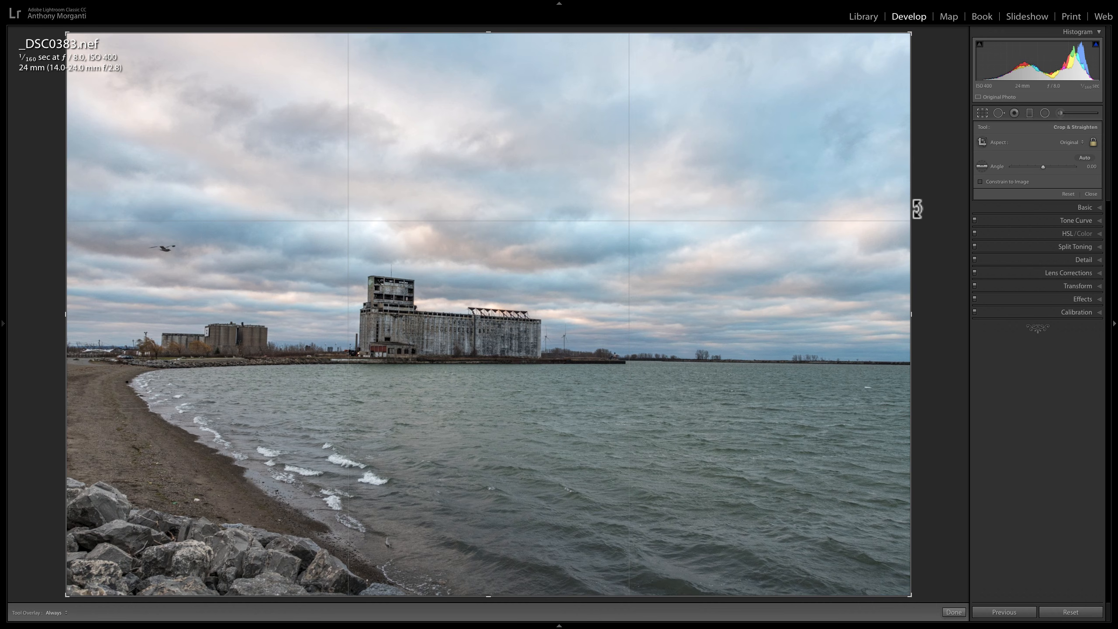
# Rotate the photo by hand from outside the crop frame to an angle of −0.91 so the horizon is level
pyautogui.moveTo(916, 209); pyautogui.dragTo(917, 210)
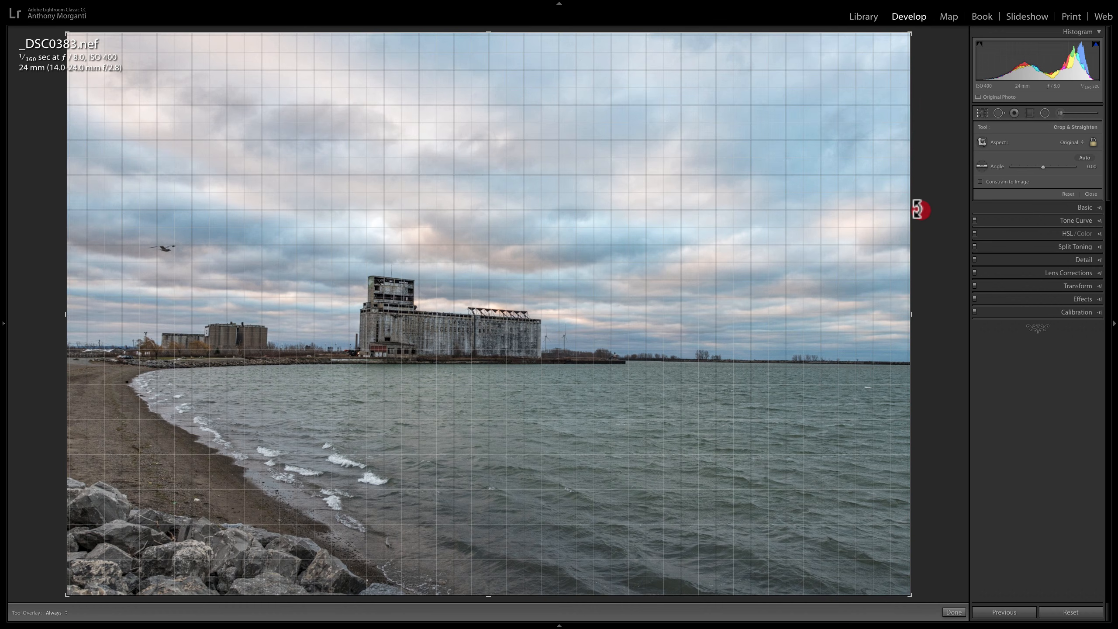
pyautogui.moveTo(917, 210); pyautogui.dragTo(917, 202)
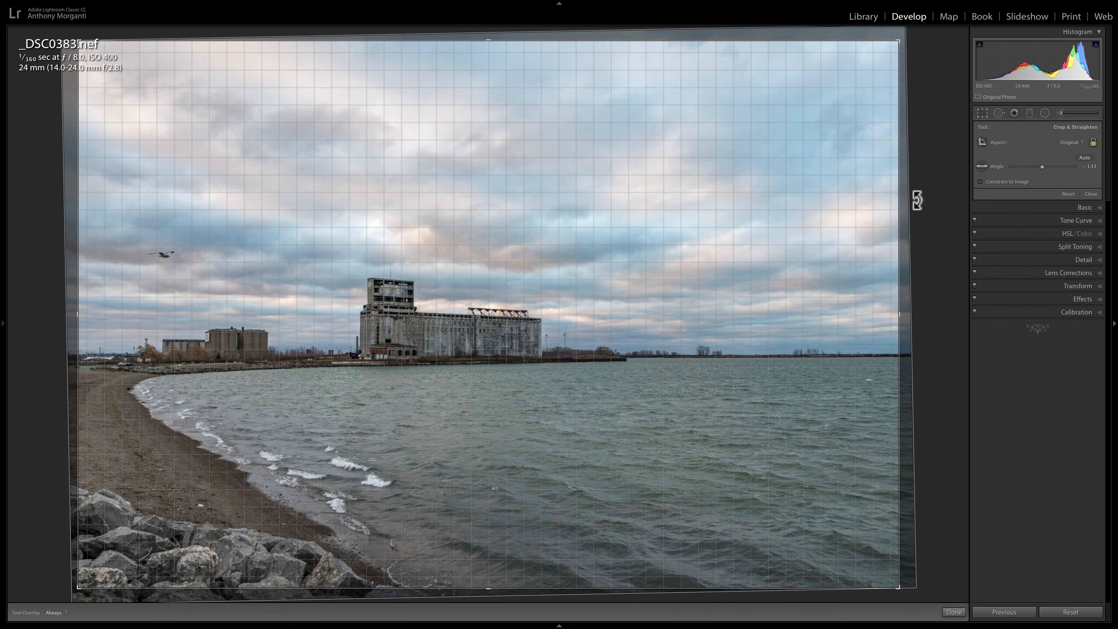
pyautogui.moveTo(917, 202); pyautogui.dragTo(917, 200)
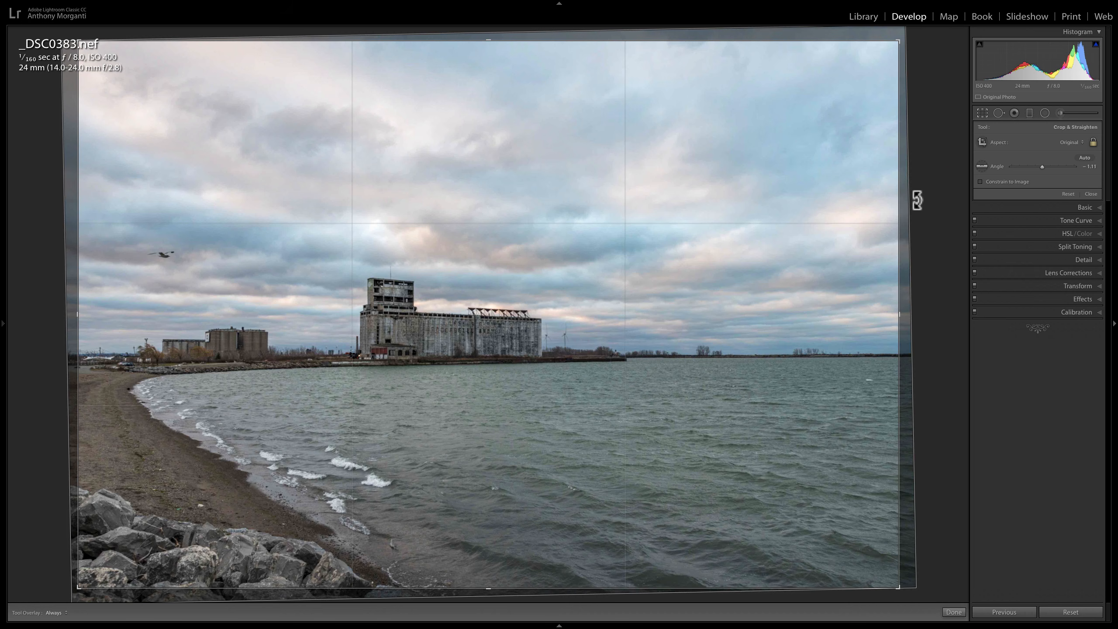
pyautogui.moveTo(917, 200); pyautogui.dragTo(918, 202)
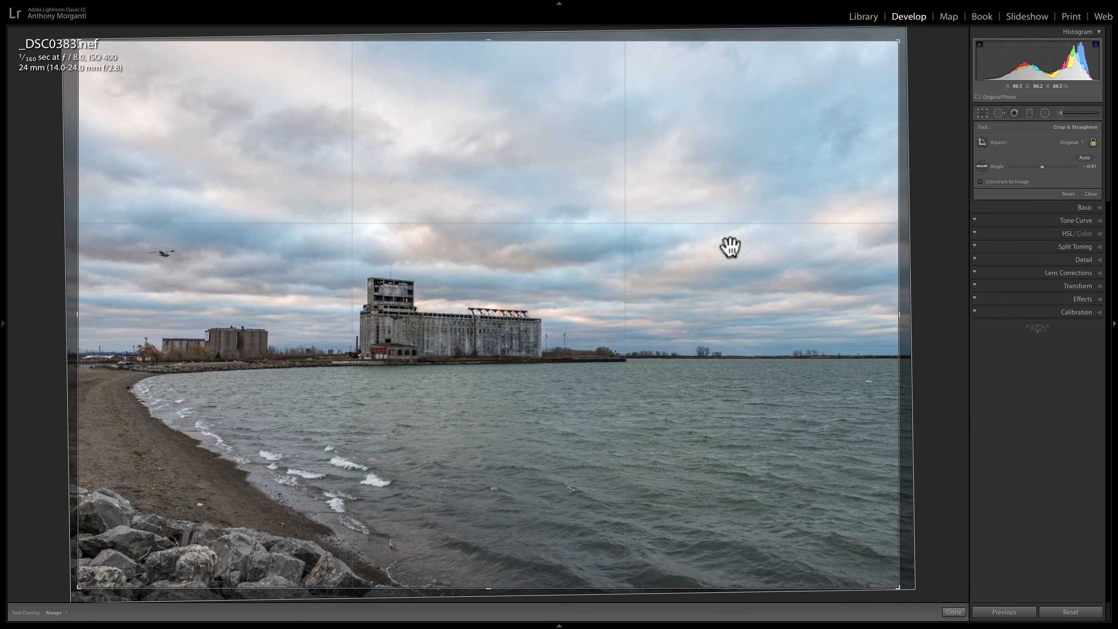
# Cycle the crop guide overlay from thirds through the available guides to the golden spiral
pyautogui.press('o')
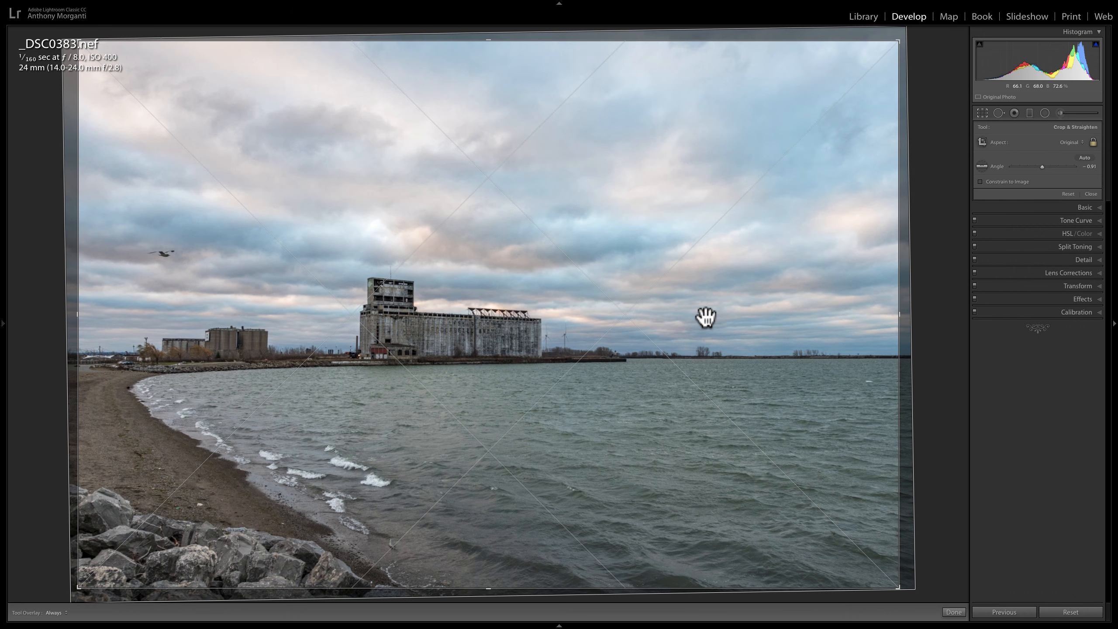
pyautogui.press('o')
pyautogui.press('shift')
pyautogui.hotkey('shift', 'o')
pyautogui.press('o')
pyautogui.press('o')
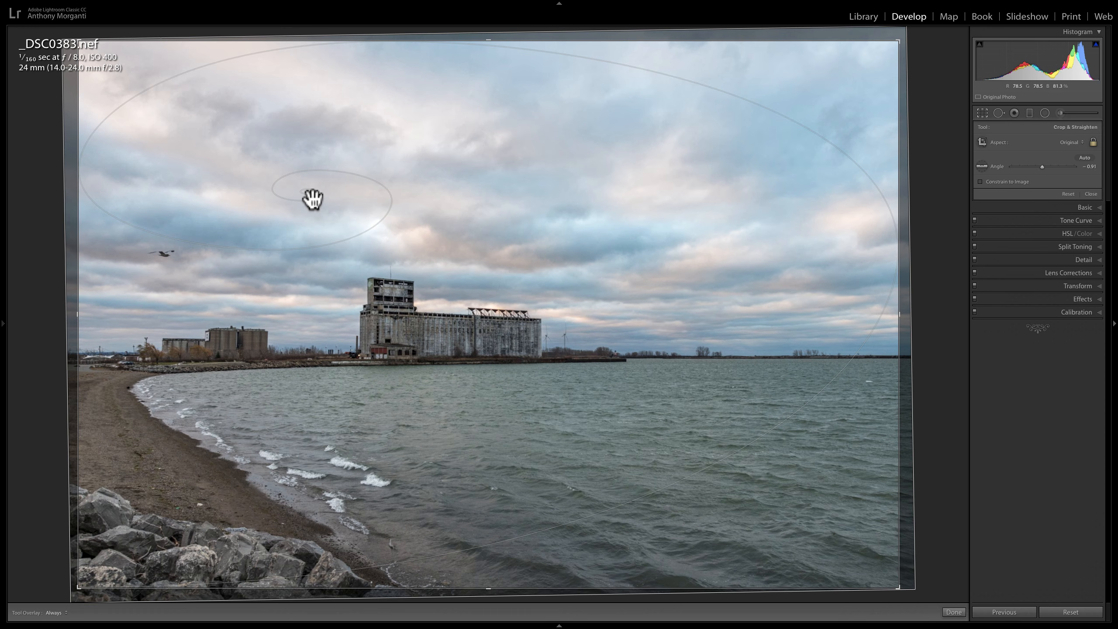
# Cycle the golden spiral crop overlay through its different orientations
pyautogui.press('shift')
pyautogui.hotkey('shift', 'o')
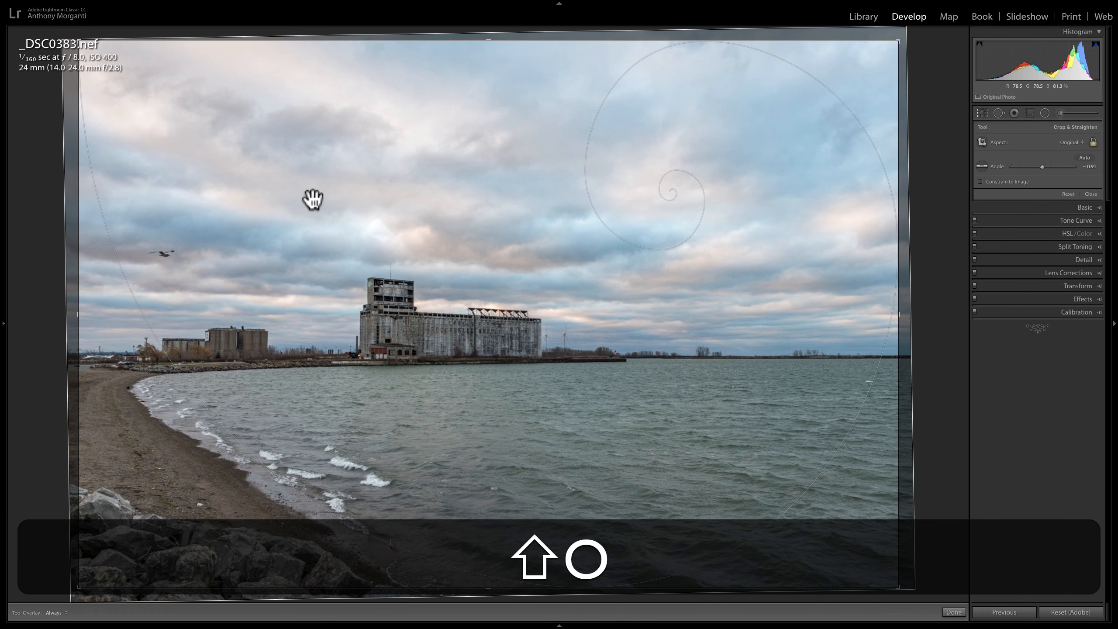
pyautogui.hotkey('shift', 'o')
pyautogui.hotkey('shift', 'o')
pyautogui.hotkey('shift', 'o')
pyautogui.hotkey('shift', 'o')
pyautogui.hotkey('shift', 'o')
pyautogui.hotkey('shift', 'o')
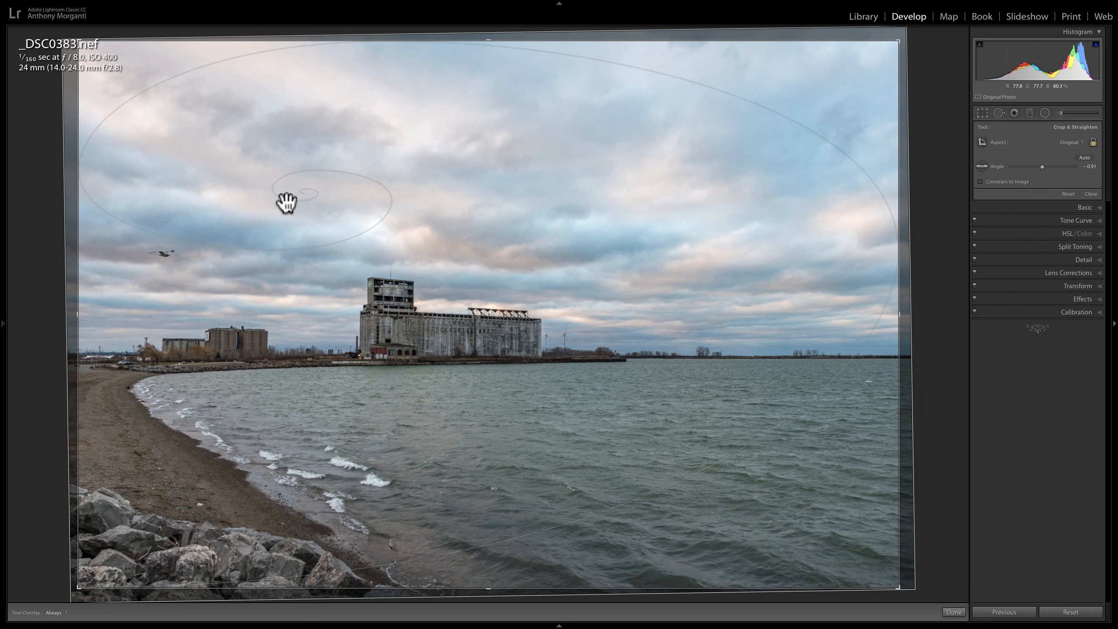
# Switch to the aspect ratios crop overlay and add the 8.5 x 11, 5 x 7 and 16 x 9 ratios to it
pyautogui.press('o')
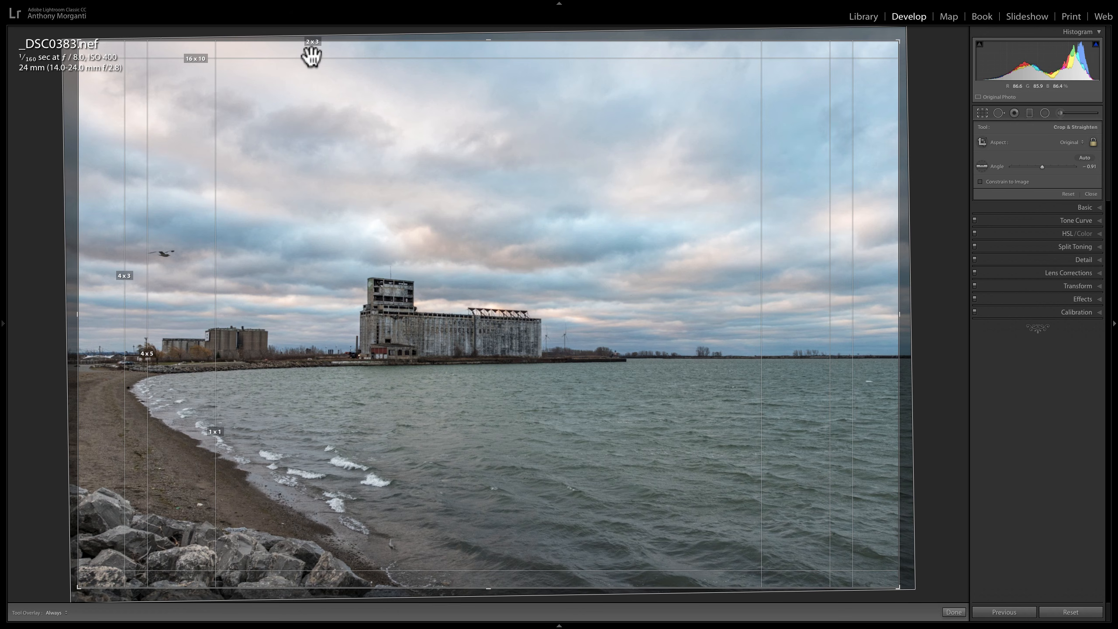
pyautogui.moveTo(262, 4)
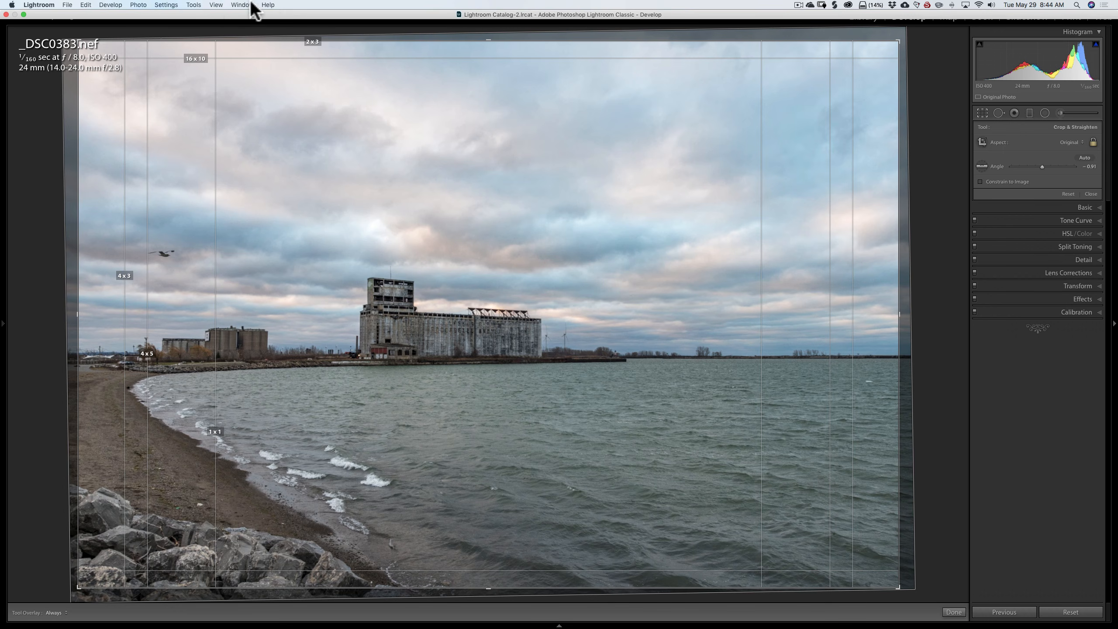
pyautogui.click(194, 5)
pyautogui.moveTo(242, 116)
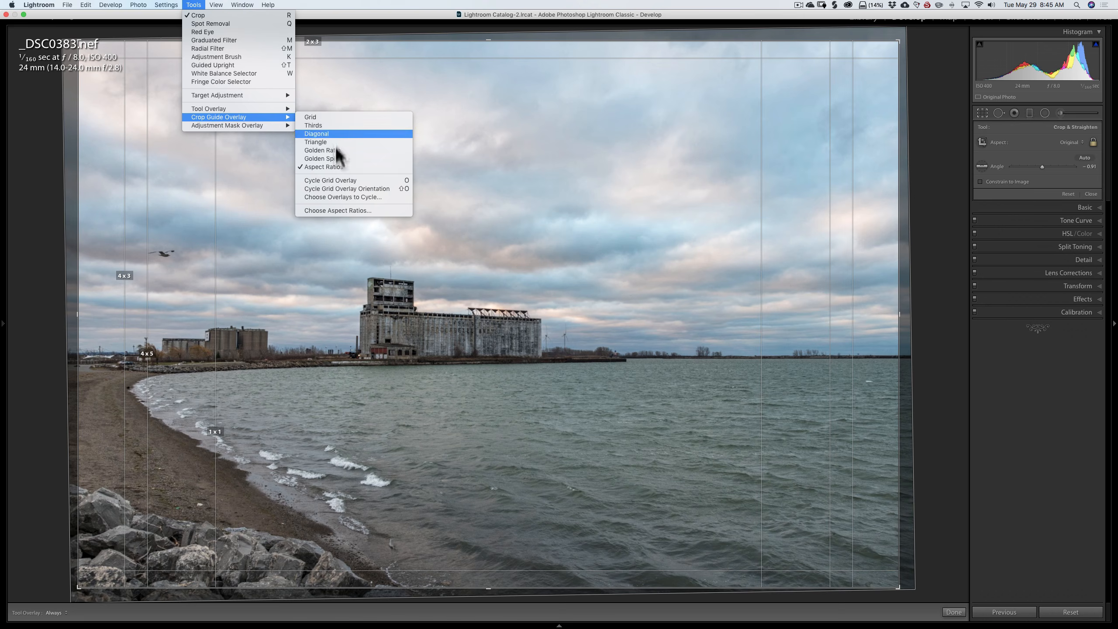
pyautogui.click(342, 210)
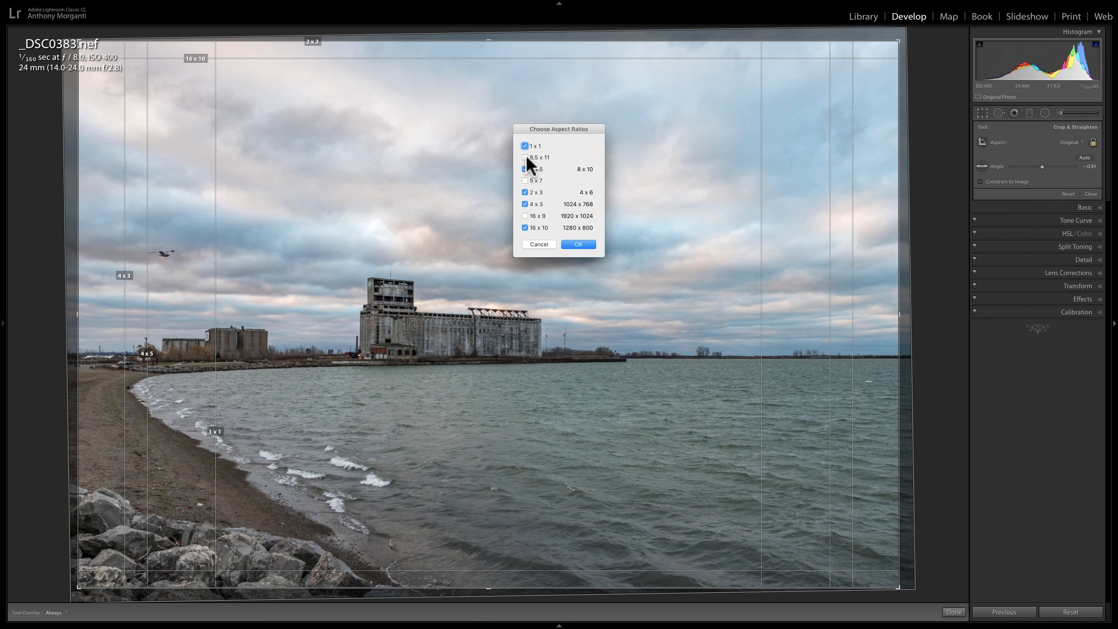
pyautogui.click(526, 155)
pyautogui.click(525, 180)
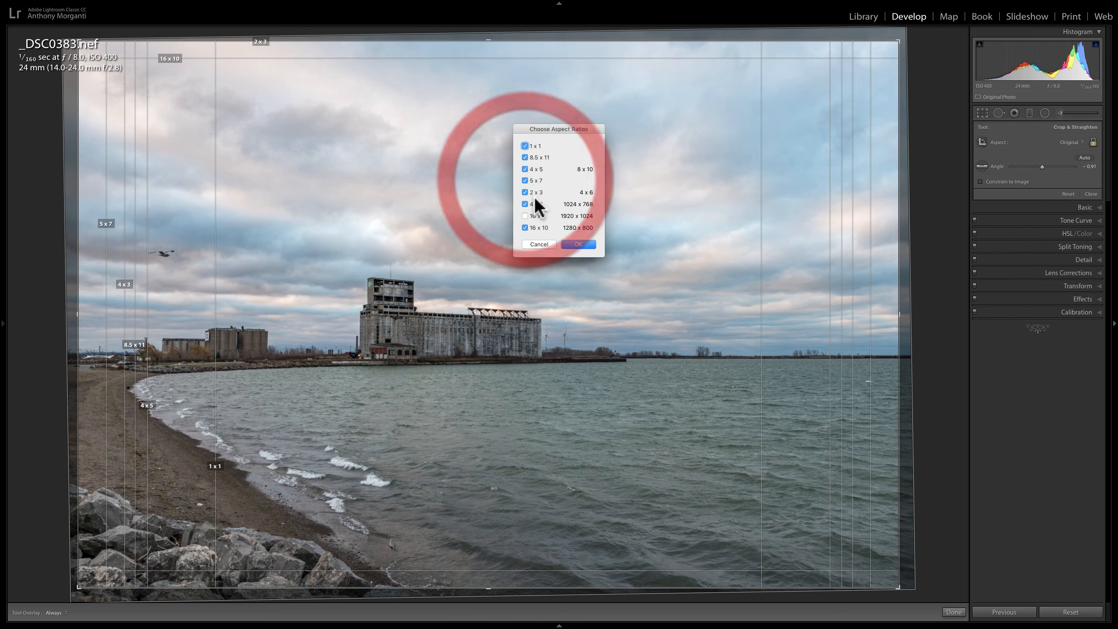
pyautogui.click(524, 216)
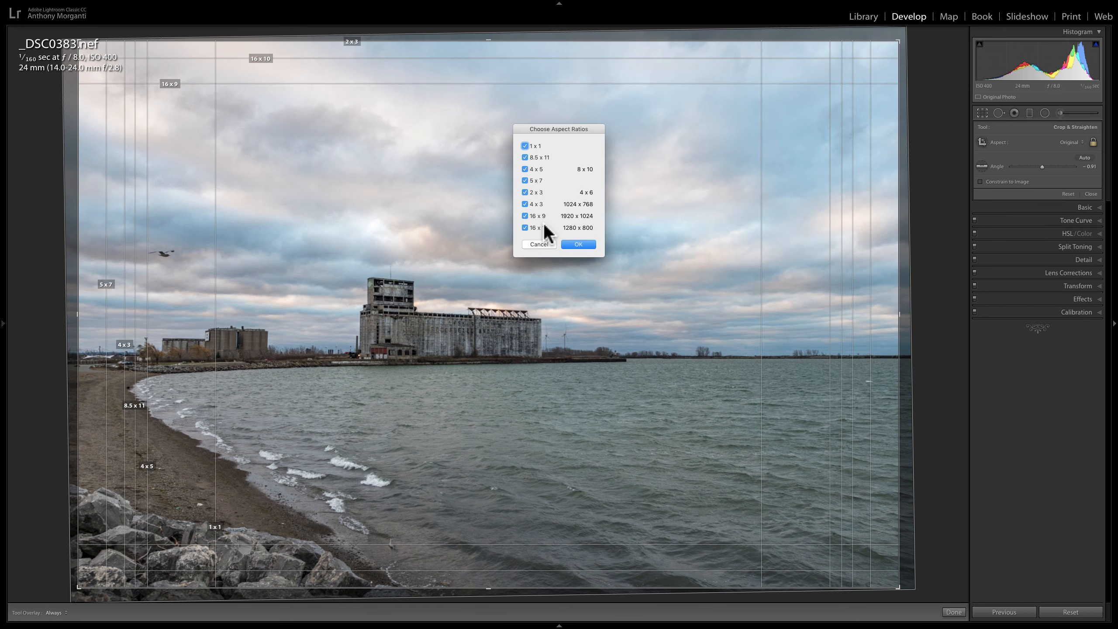
pyautogui.click(572, 245)
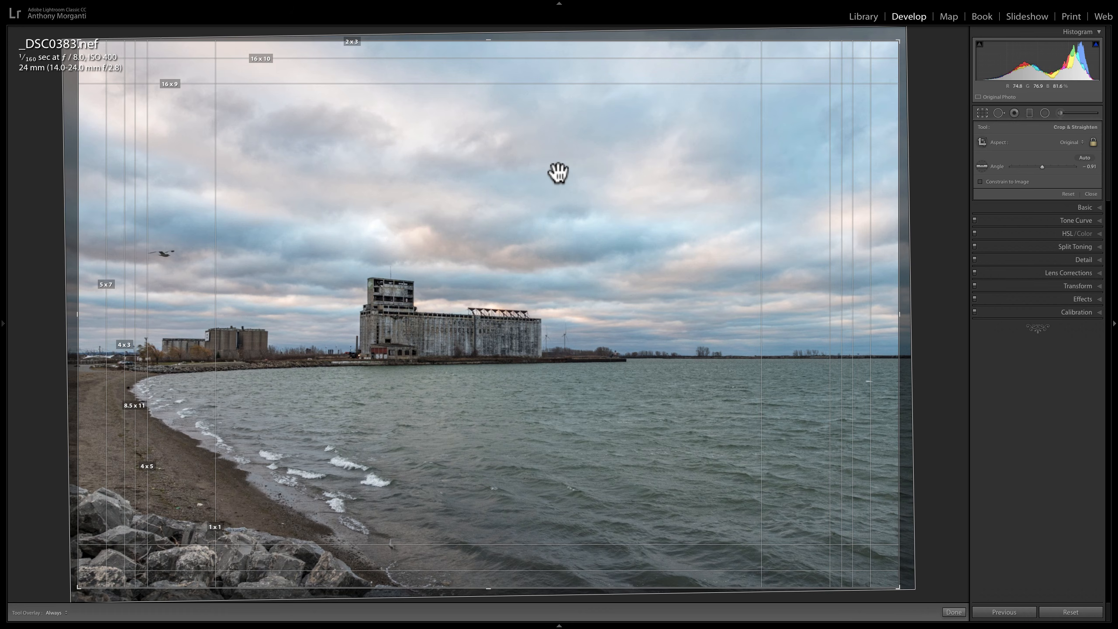
# Cycle the crop overlay back to thirds and slightly resize the crop frame from its upper-right corner with the Original aspect
pyautogui.press('o')
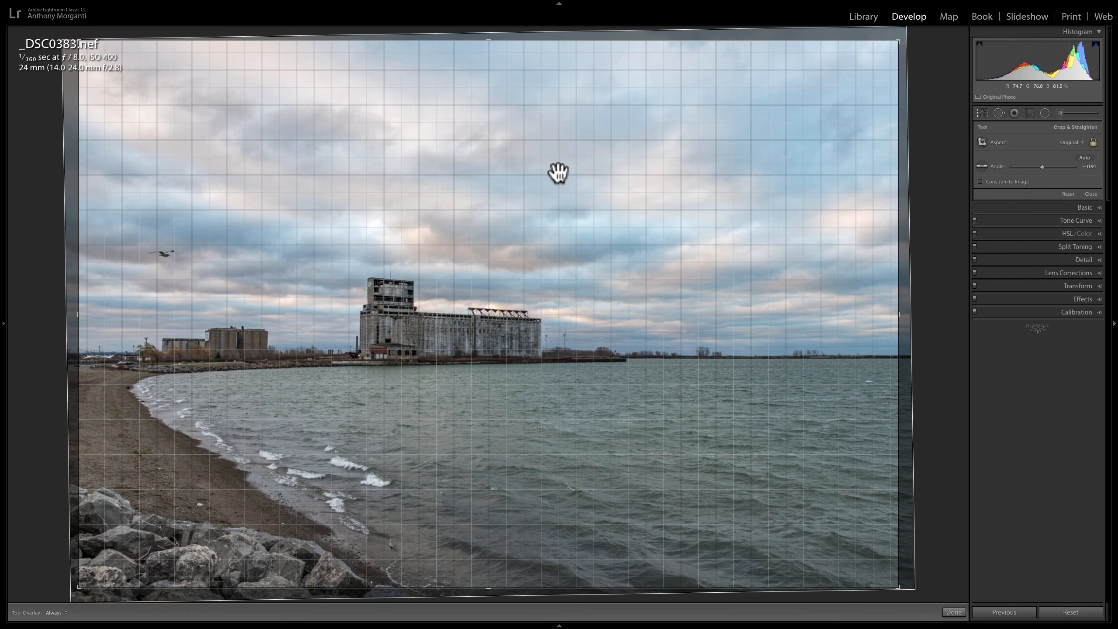
pyautogui.press('o')
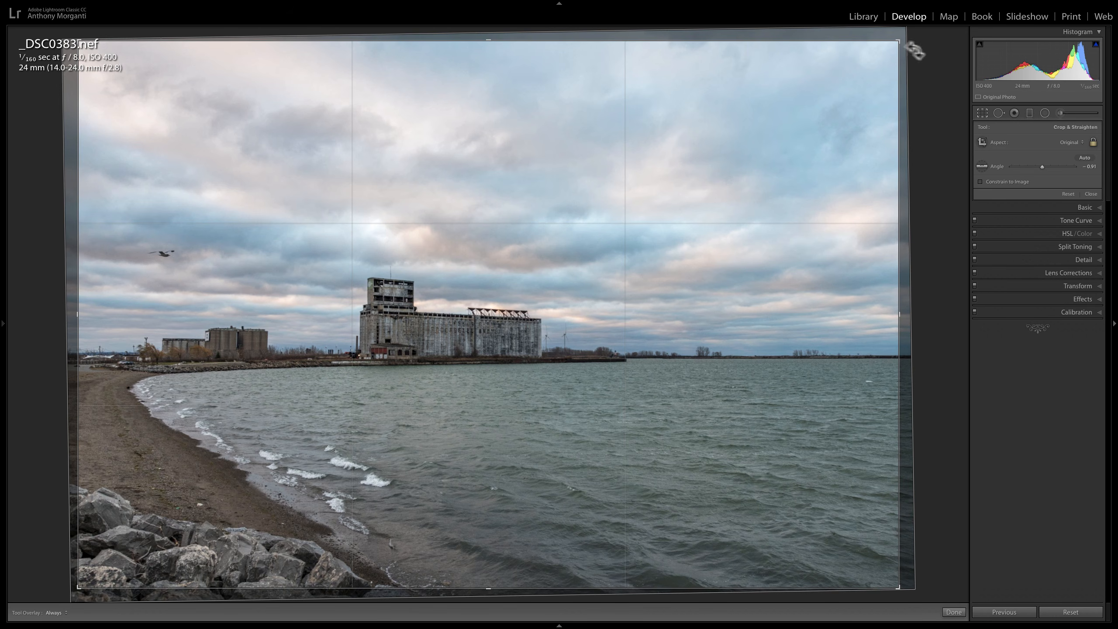
pyautogui.moveTo(896, 42); pyautogui.dragTo(942, 41)
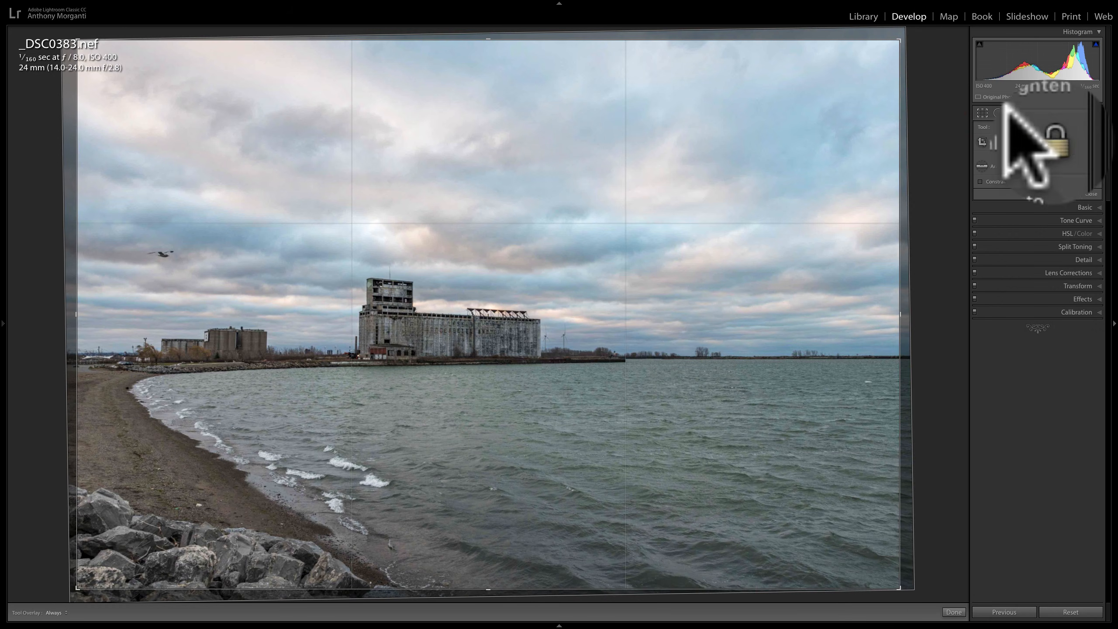
pyautogui.click(1054, 146)
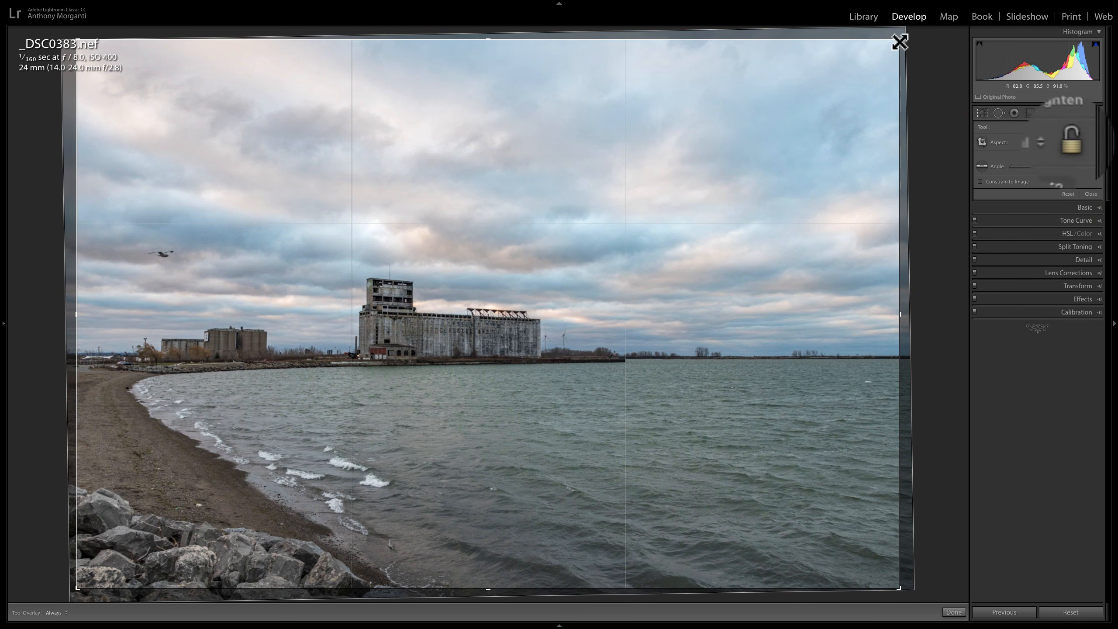
pyautogui.moveTo(899, 41)
pyautogui.mouseDown()
pyautogui.moveTo(768, 48)
pyautogui.moveTo(711, 100)
pyautogui.moveTo(745, 134)
pyautogui.moveTo(801, 110)
pyautogui.moveTo(808, 75)
pyautogui.moveTo(885, 60)
pyautogui.moveTo(898, 42)
pyautogui.moveTo(790, 93)
pyautogui.moveTo(843, 55)
pyautogui.moveTo(890, 43)
pyautogui.moveTo(895, 55)
pyautogui.moveTo(897, 41)
pyautogui.mouseUp()
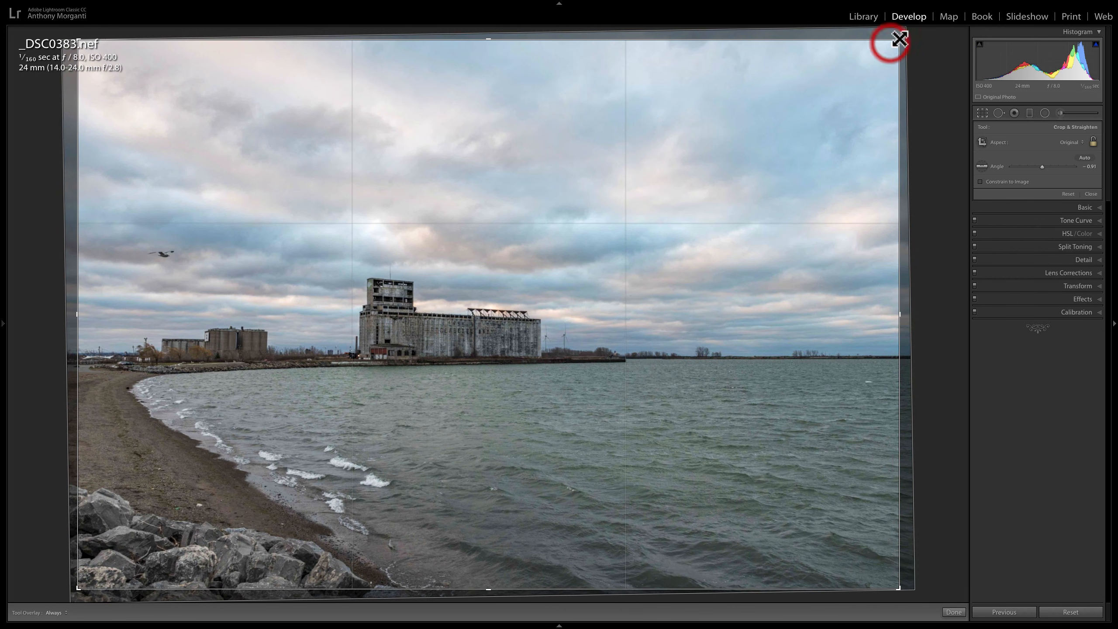
pyautogui.click(1091, 142)
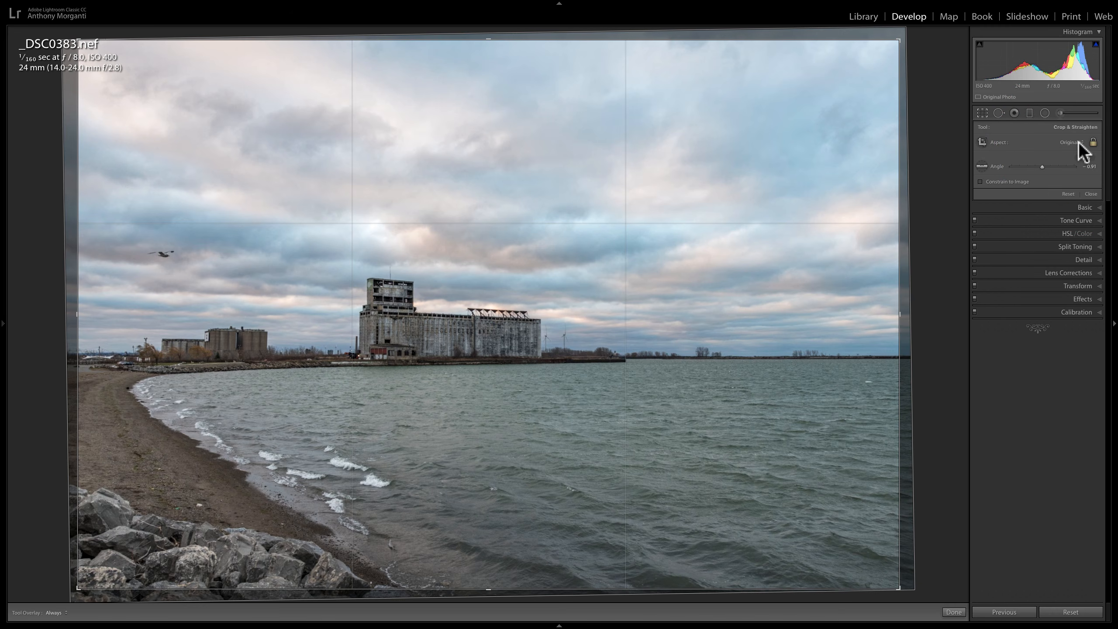
# Try the 1 x 1 crop aspect, and apply the 4 x 5 / 8 x 10 aspect in landscape orientation instead
pyautogui.click(1077, 141)
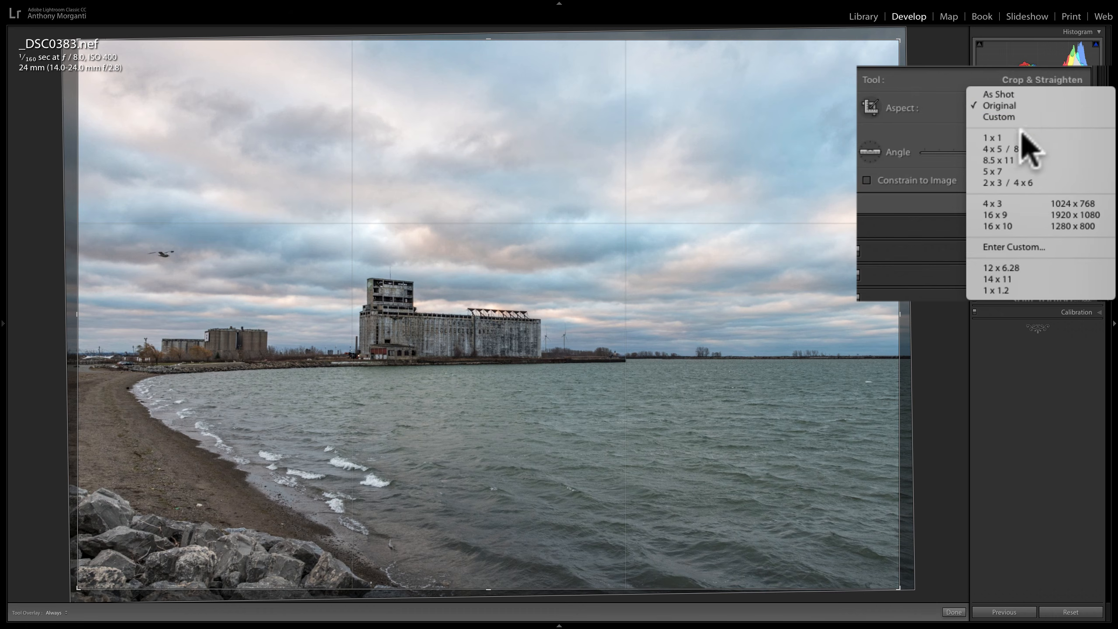
pyautogui.click(1008, 137)
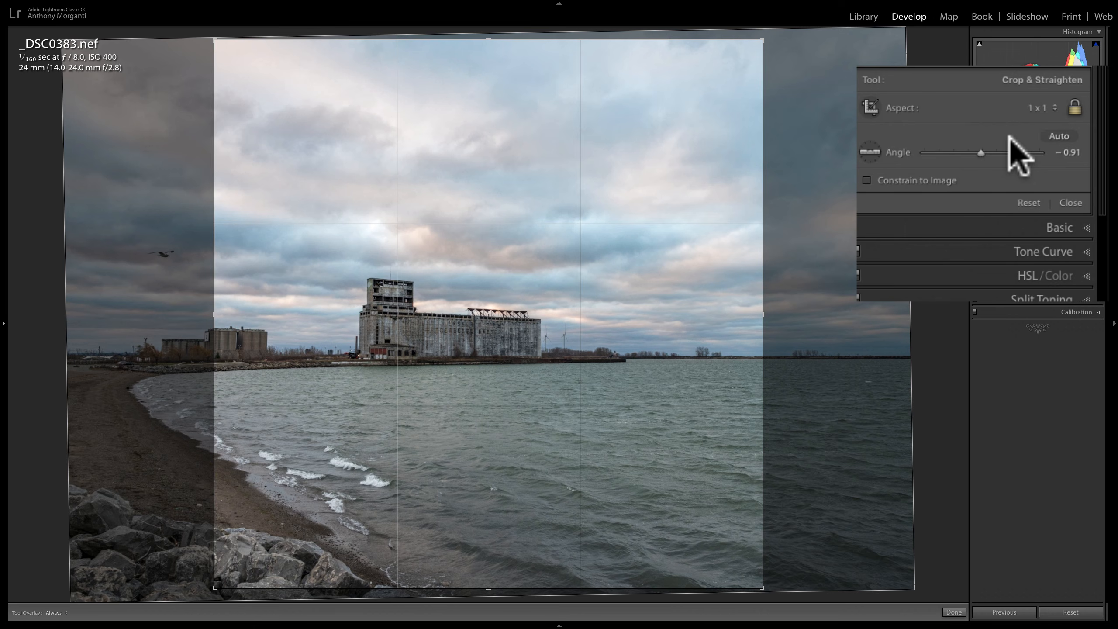
pyautogui.click(1041, 109)
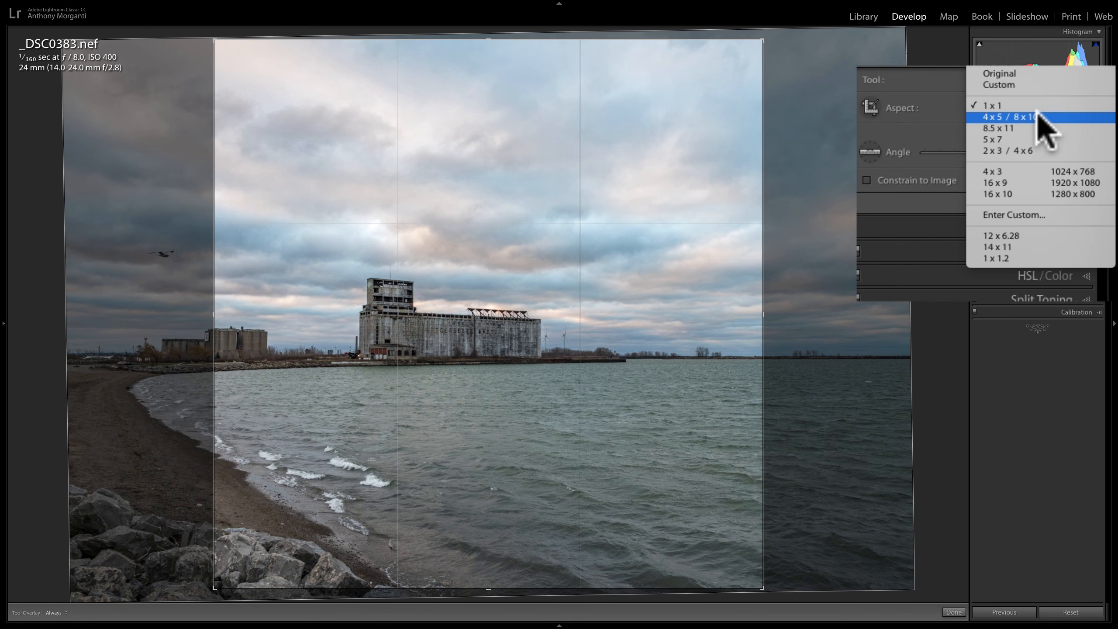
pyautogui.click(1038, 116)
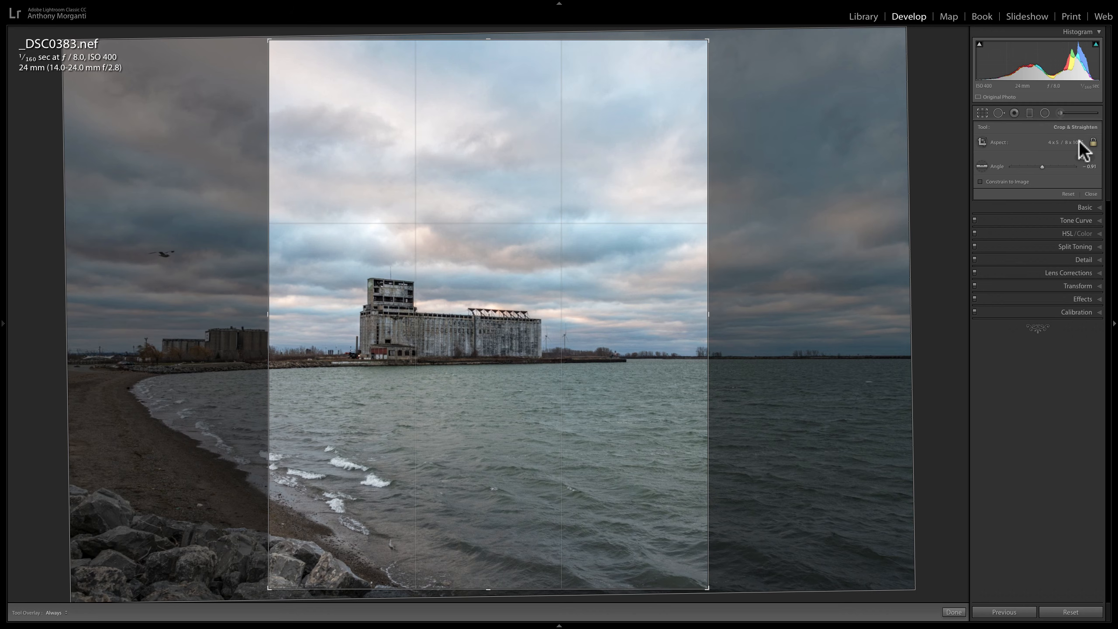
pyautogui.press('x')
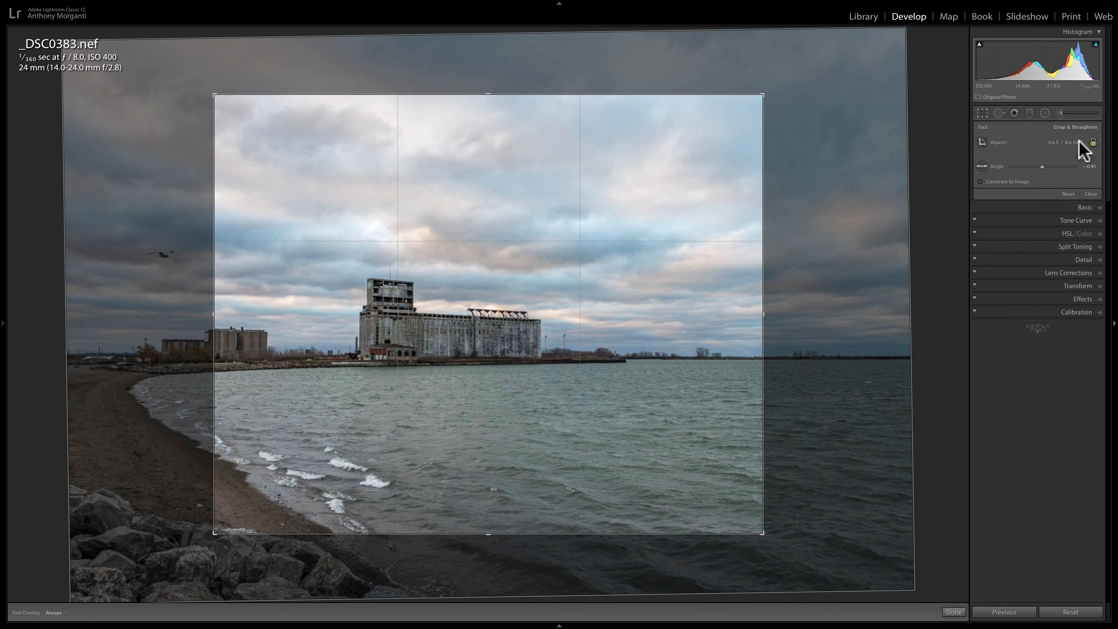
# Enlarge the 4 x 5 / 8 x 10 crop frame from its corners and reposition the photo to include the shoreline rocks
pyautogui.click(763, 95)
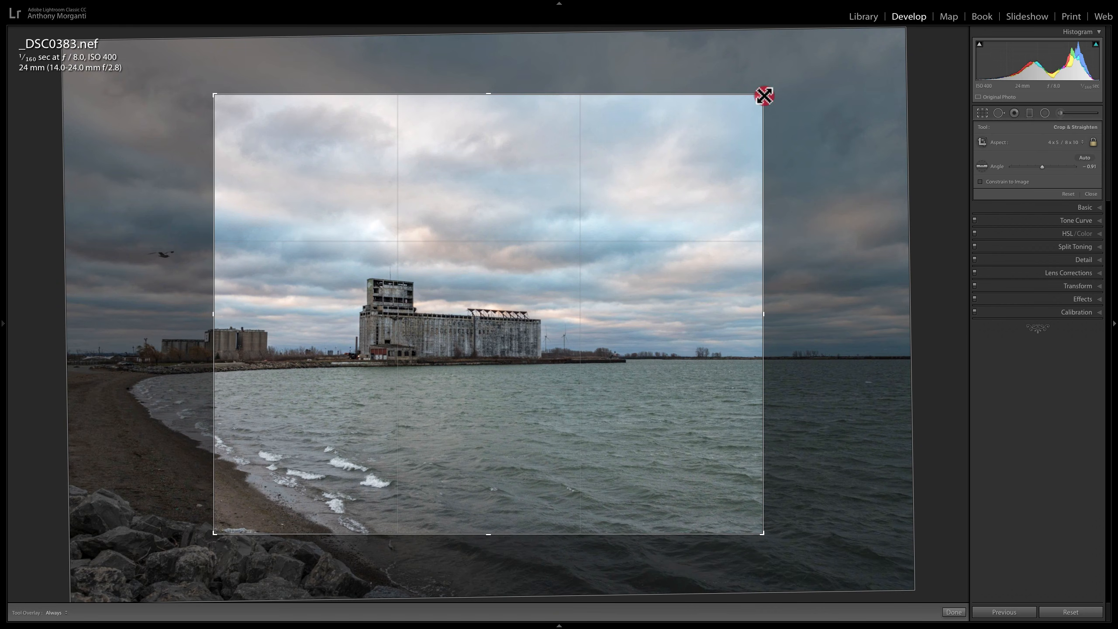
pyautogui.moveTo(763, 95); pyautogui.dragTo(822, 69)
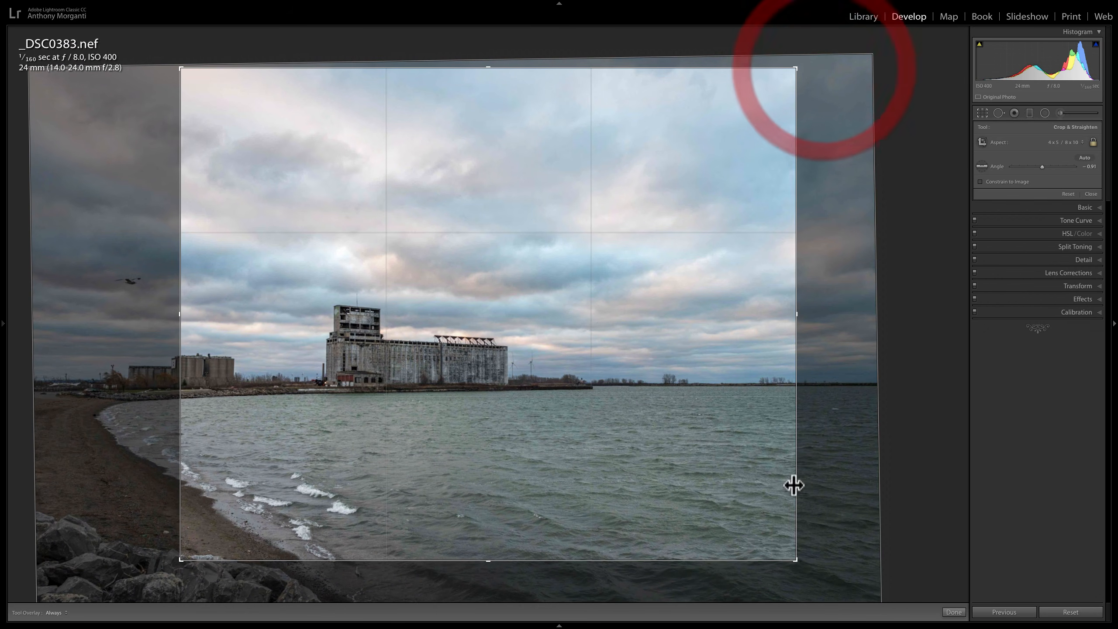
pyautogui.moveTo(795, 560); pyautogui.dragTo(830, 594)
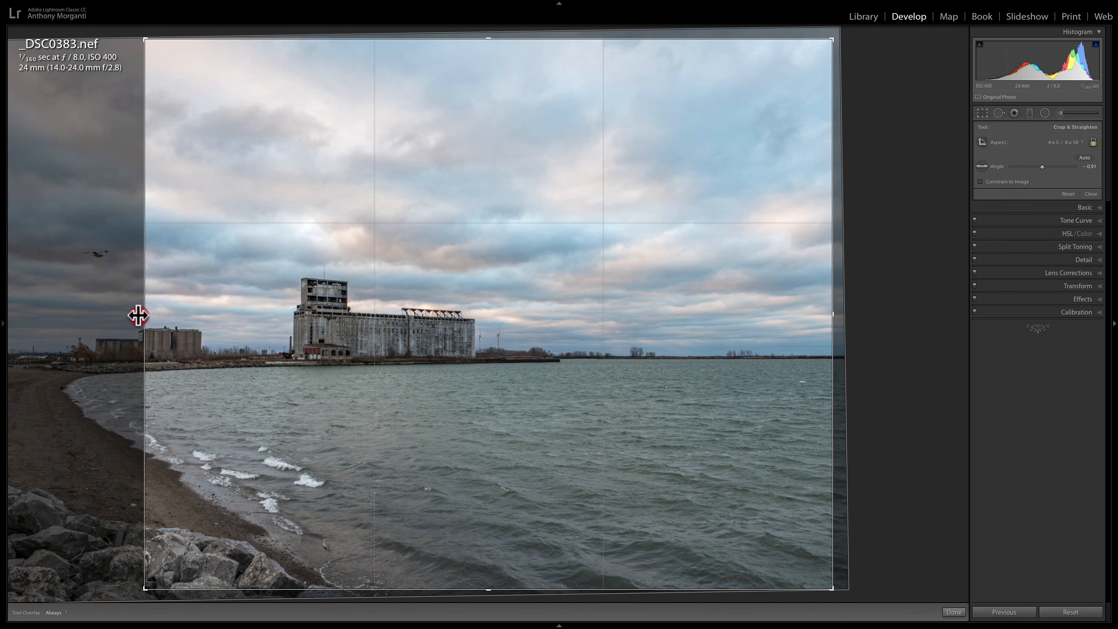
pyautogui.moveTo(132, 315); pyautogui.dragTo(133, 314)
pyautogui.moveTo(364, 304); pyautogui.dragTo(426, 291)
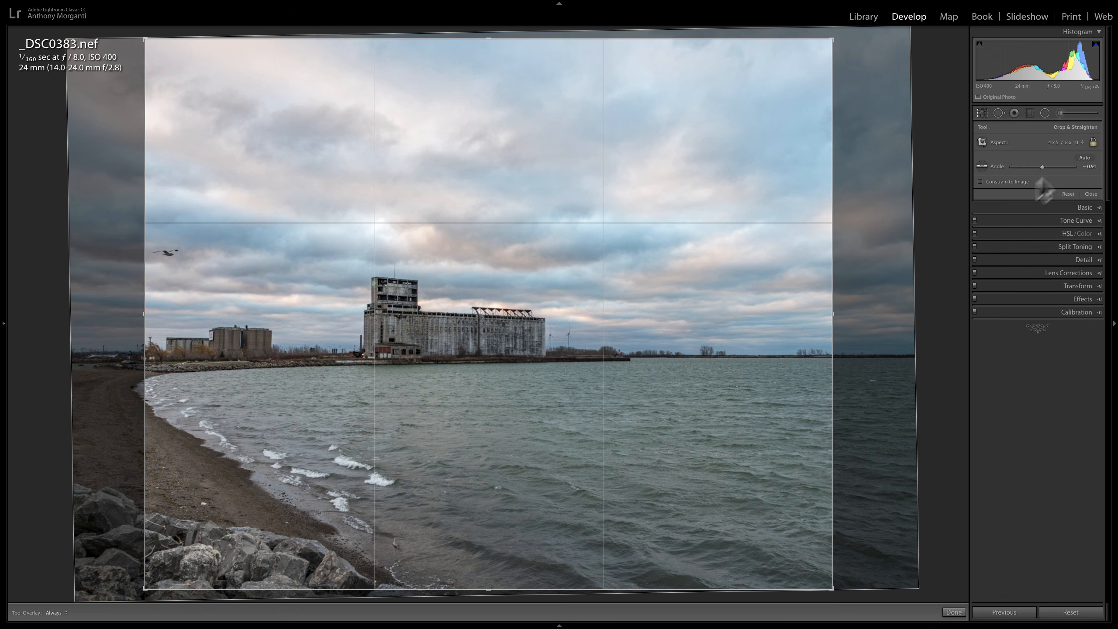
# Try the 8.5 x 11 and 5 x 7 crop aspects, and apply the 2 x 3 / 4 x 6 aspect instead
pyautogui.click(1069, 141)
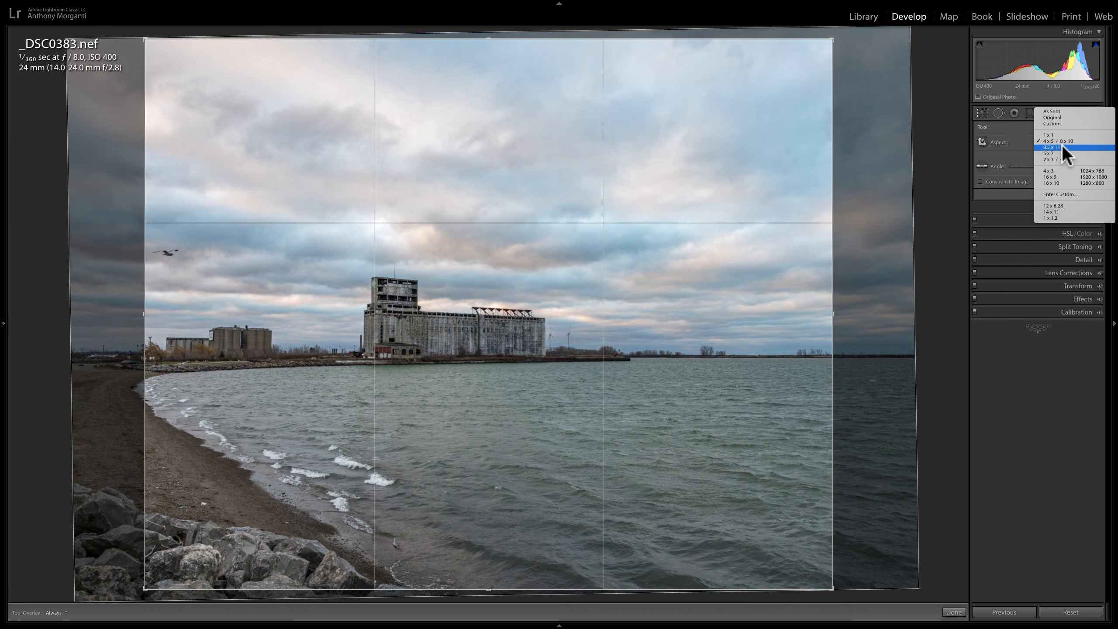
pyautogui.click(1060, 145)
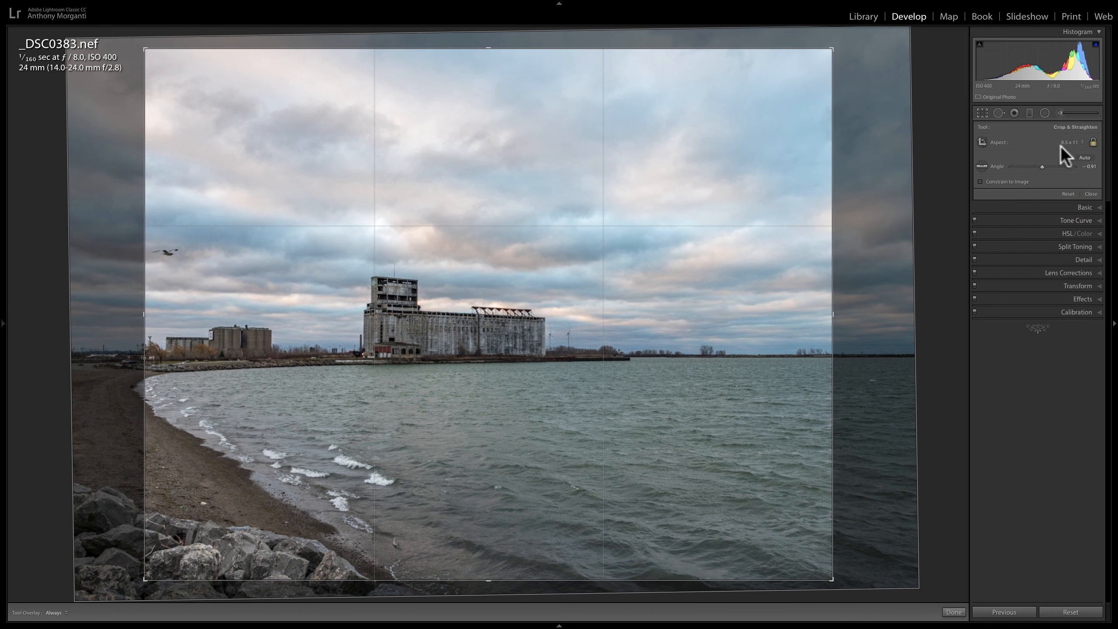
pyautogui.click(1071, 141)
pyautogui.click(1067, 146)
pyautogui.click(1074, 138)
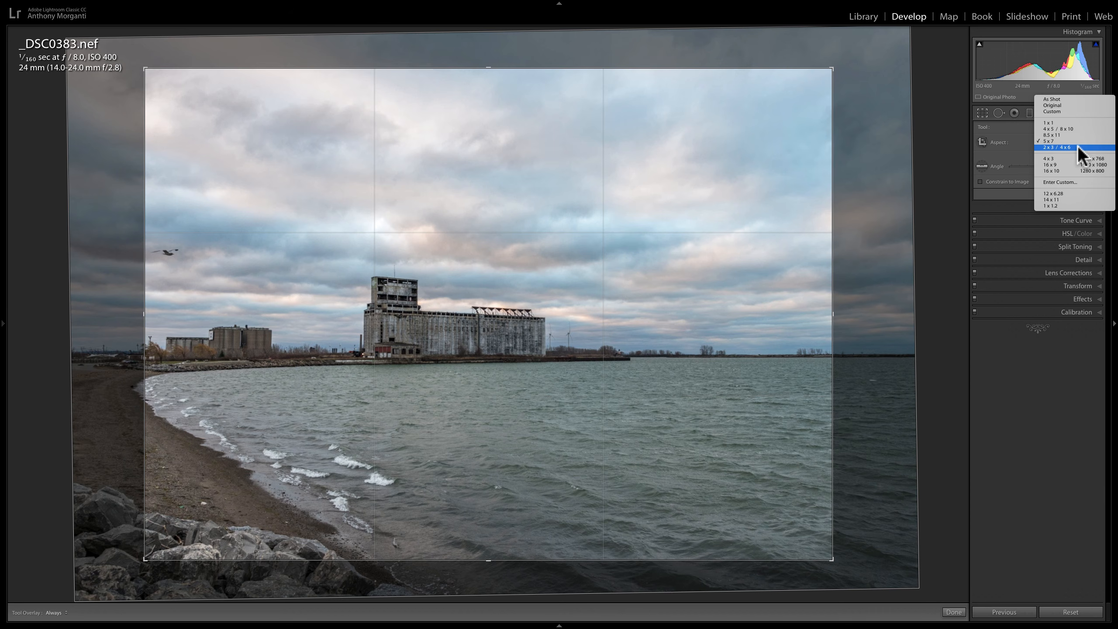
pyautogui.click(1077, 147)
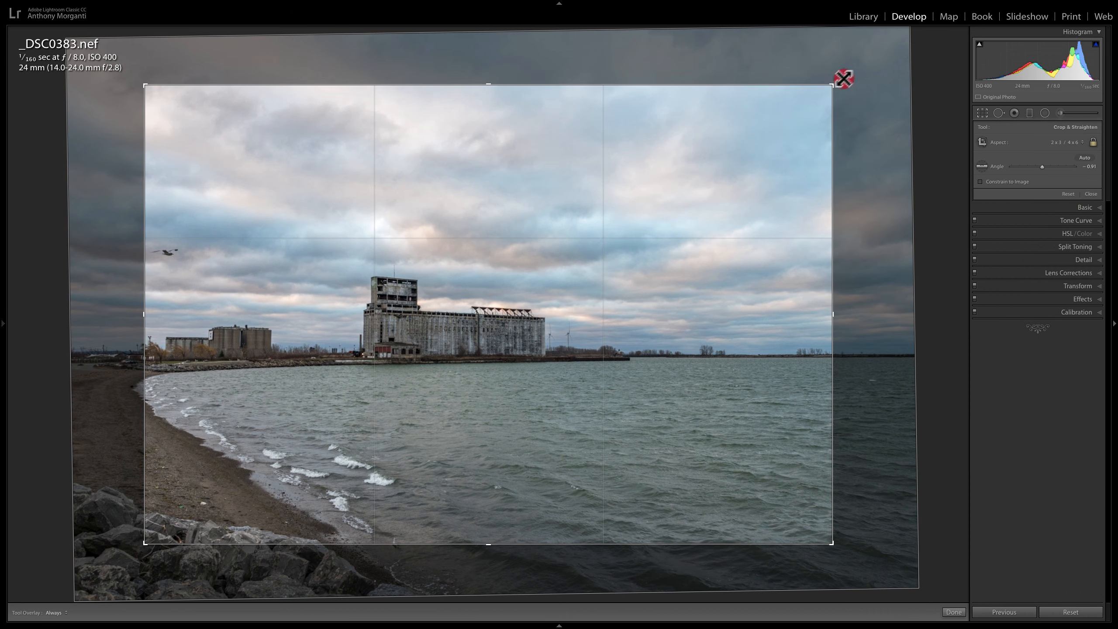
# Enlarge the crop frame from its upper-right corner, apply the crop and briefly inspect the grain elevator up close
pyautogui.moveTo(843, 75); pyautogui.dragTo(874, 57)
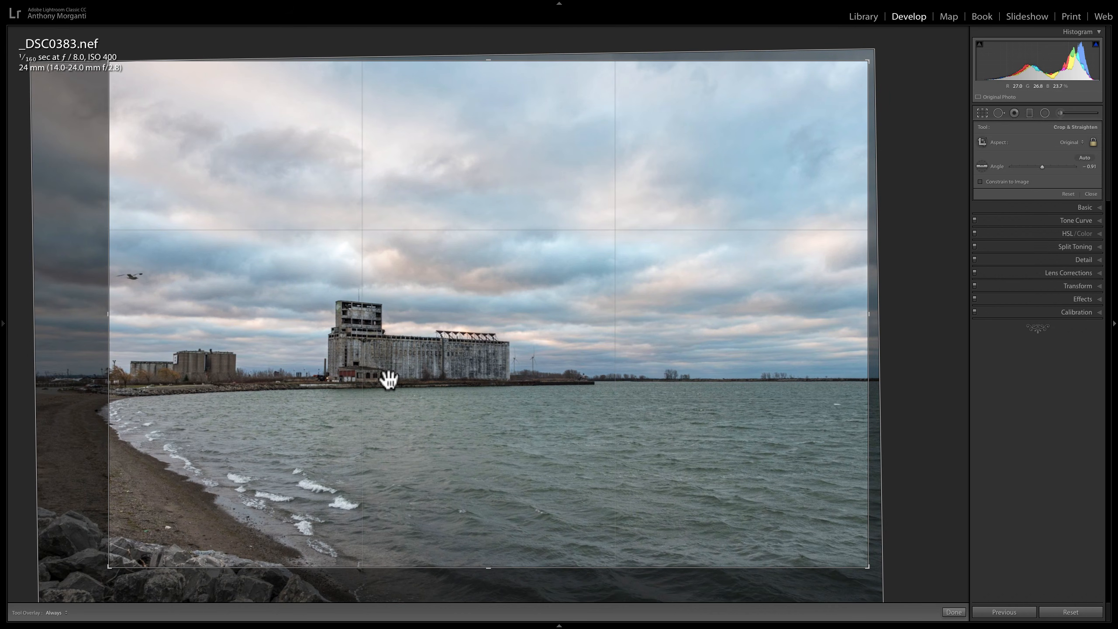
pyautogui.press('Return')
pyautogui.click(426, 334)
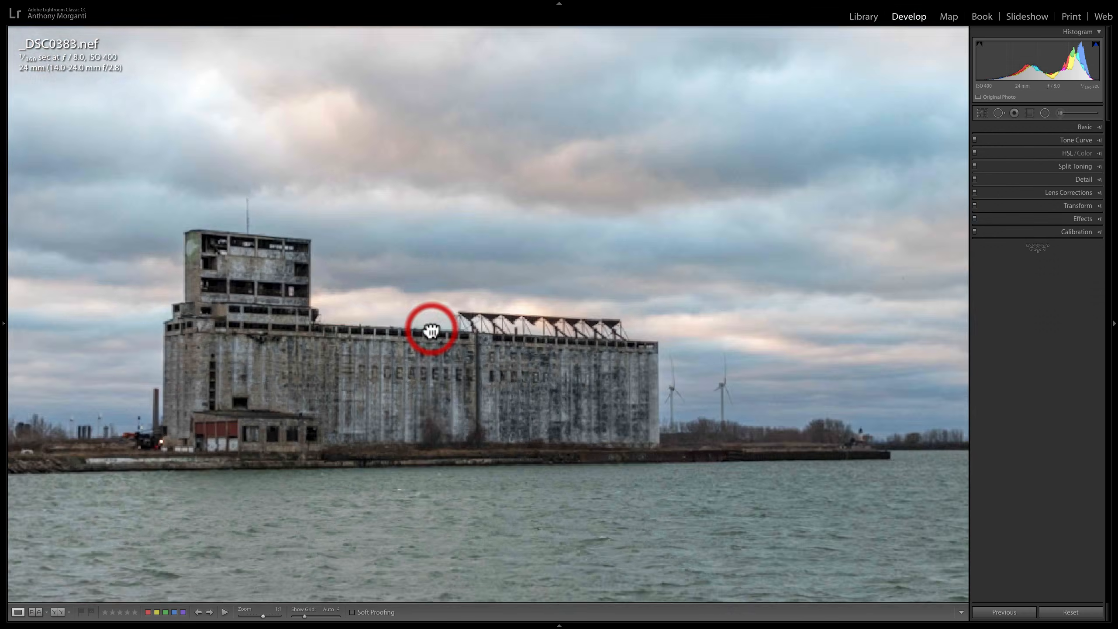
pyautogui.click(429, 329)
# Reopen the crop and shift the photo inside the frame so more of the beach and rocks are included
pyautogui.click(981, 113)
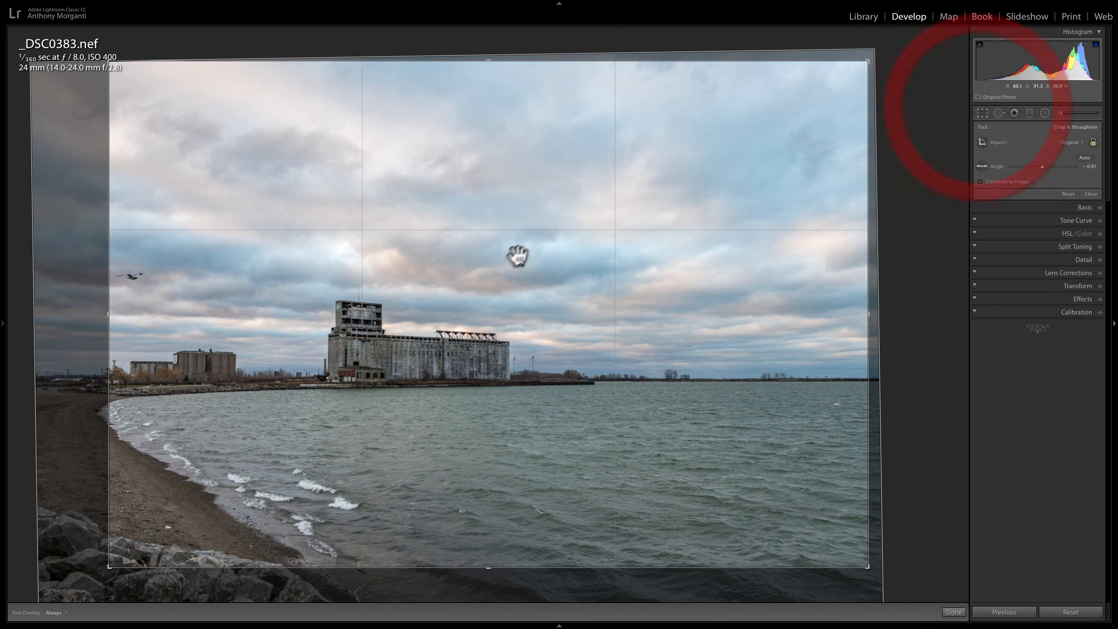
pyautogui.moveTo(517, 255); pyautogui.dragTo(551, 263)
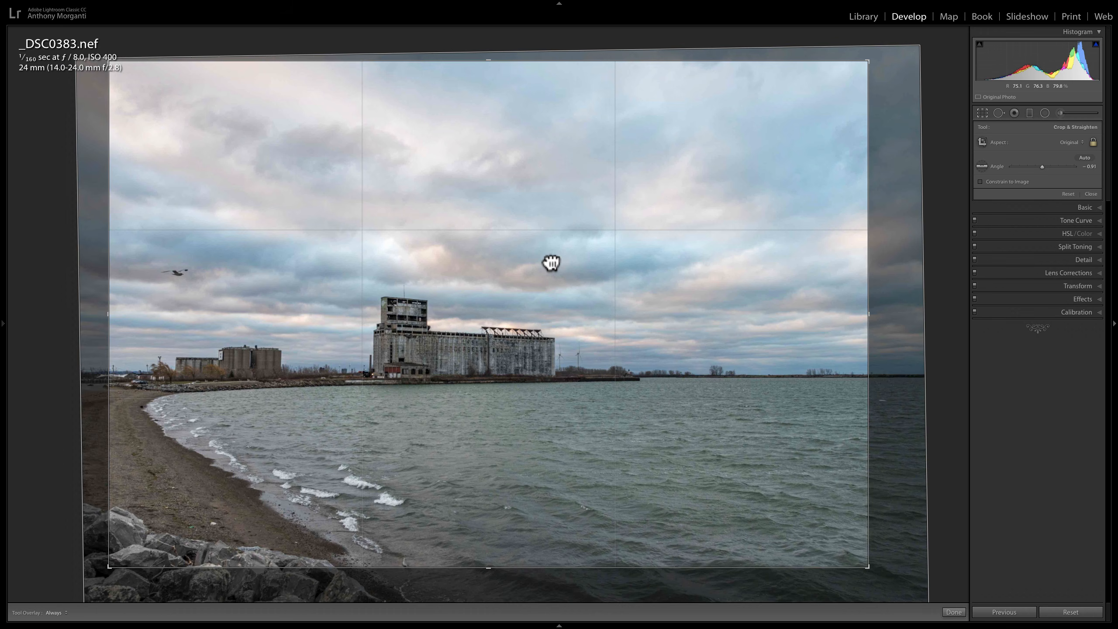
pyautogui.click(551, 263)
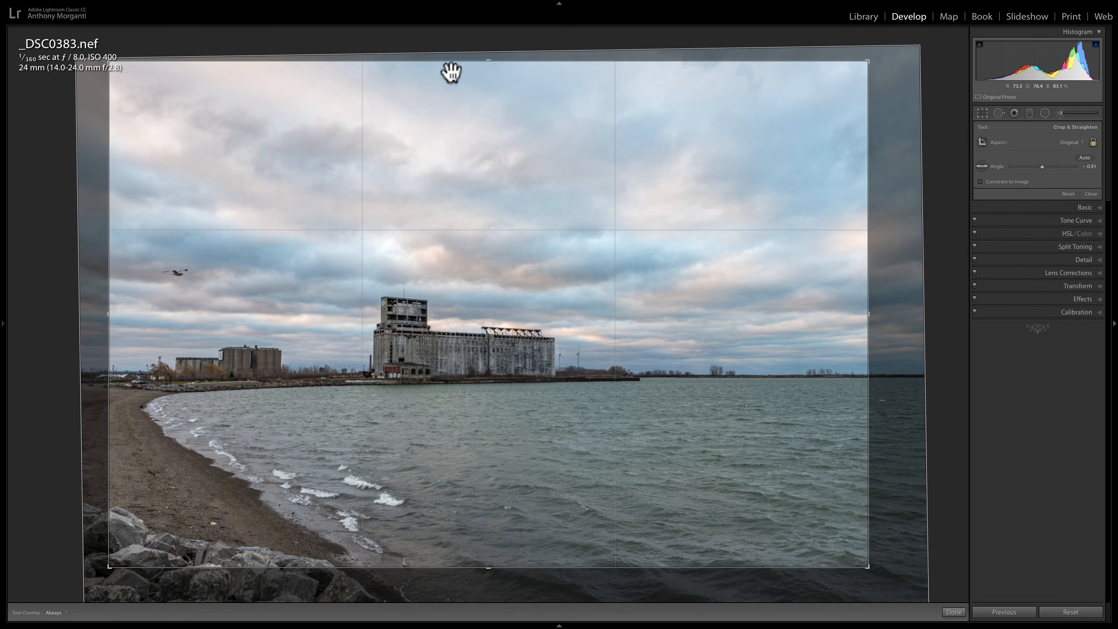
# Toggle the Constrain to Image option for the crop and leave it off
pyautogui.click(979, 182)
pyautogui.click(979, 181)
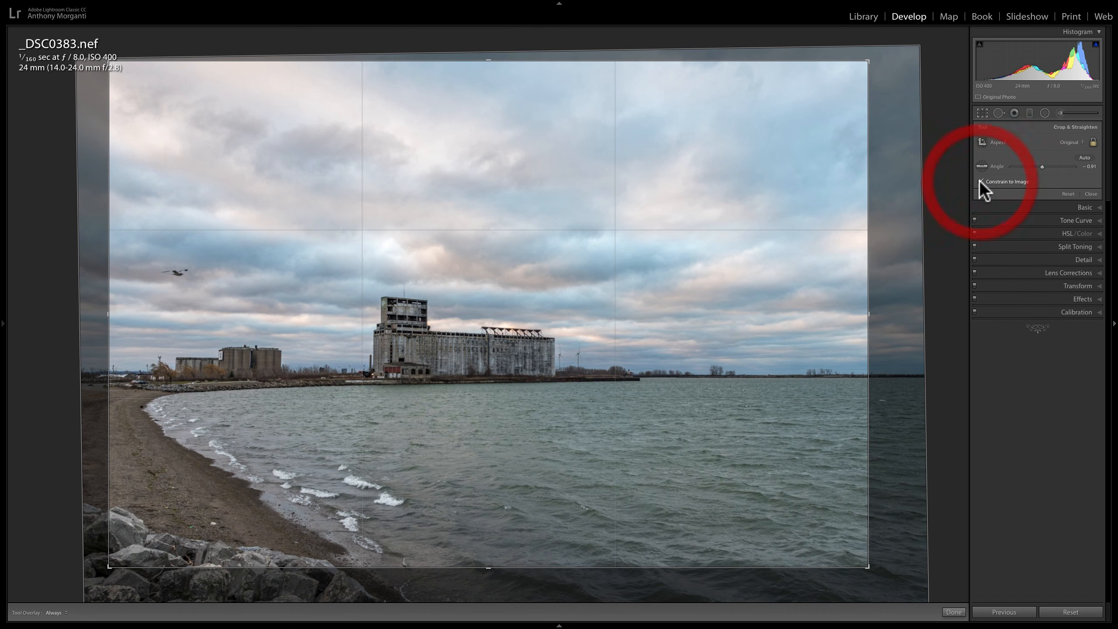
pyautogui.click(979, 182)
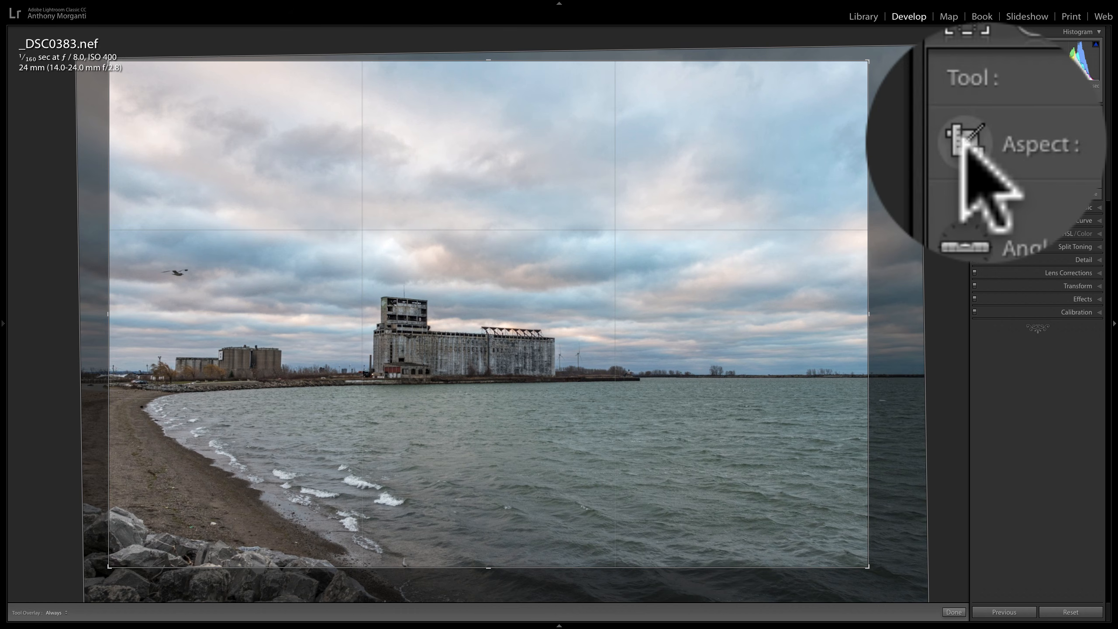
# Draw a new crop frame around the grain elevator with the Crop Frame tool, reposition the photo within it and apply the crop
pyautogui.click(982, 142)
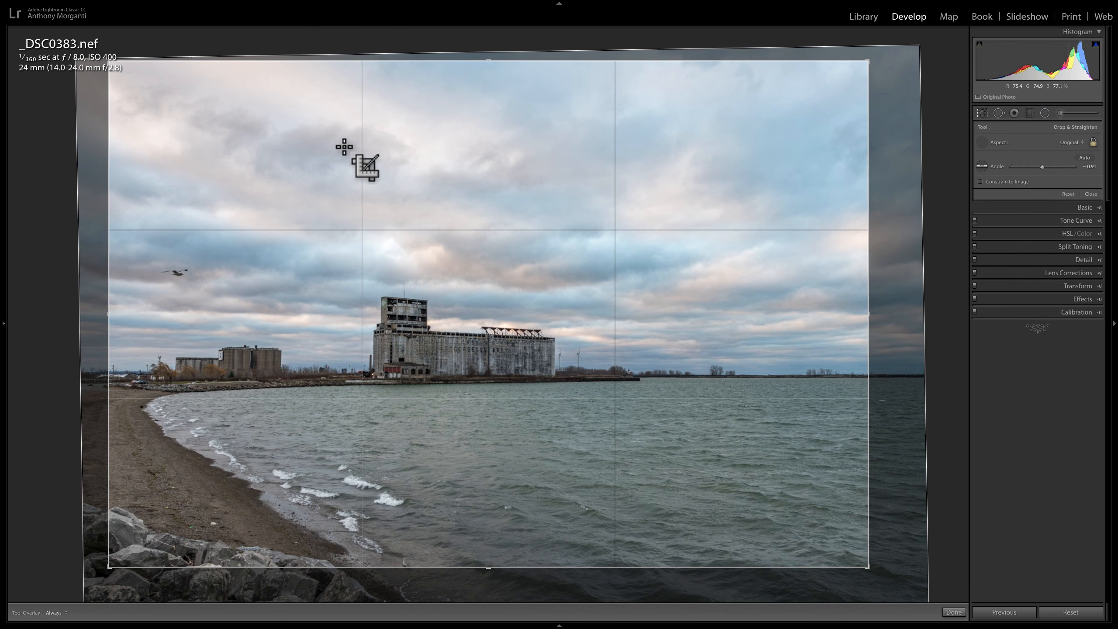
pyautogui.moveTo(343, 147); pyautogui.dragTo(808, 453)
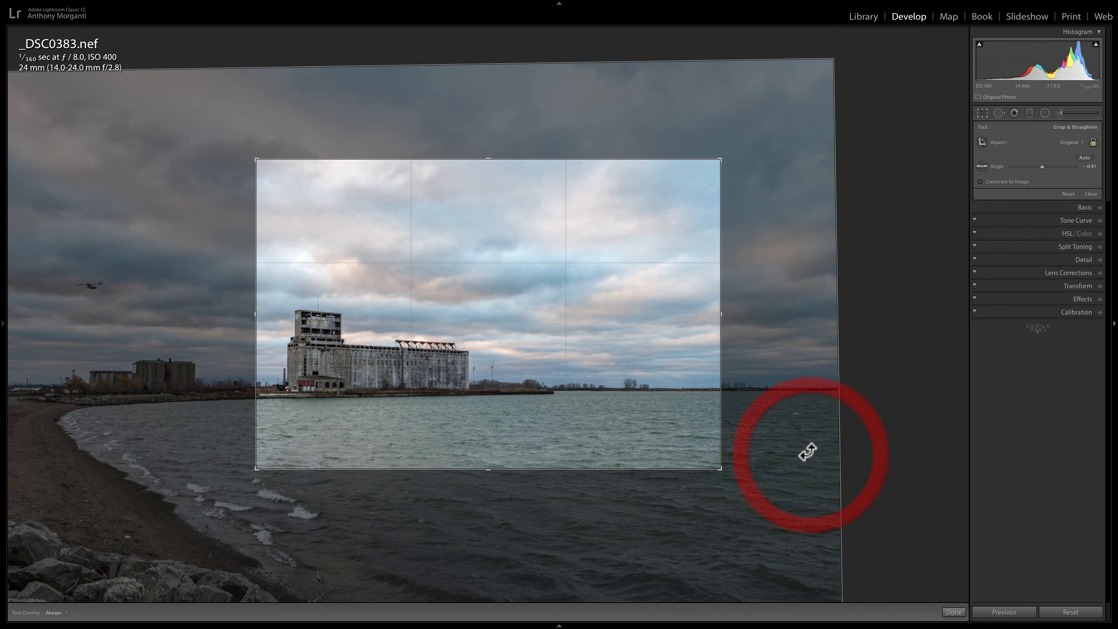
pyautogui.moveTo(454, 374); pyautogui.dragTo(499, 376)
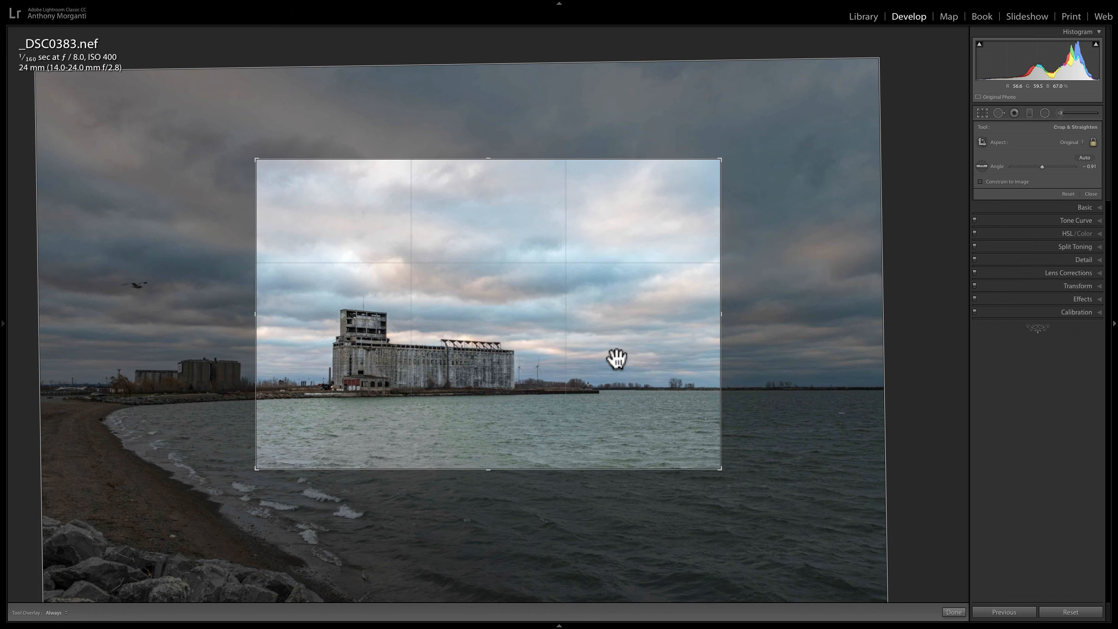
pyautogui.click(982, 112)
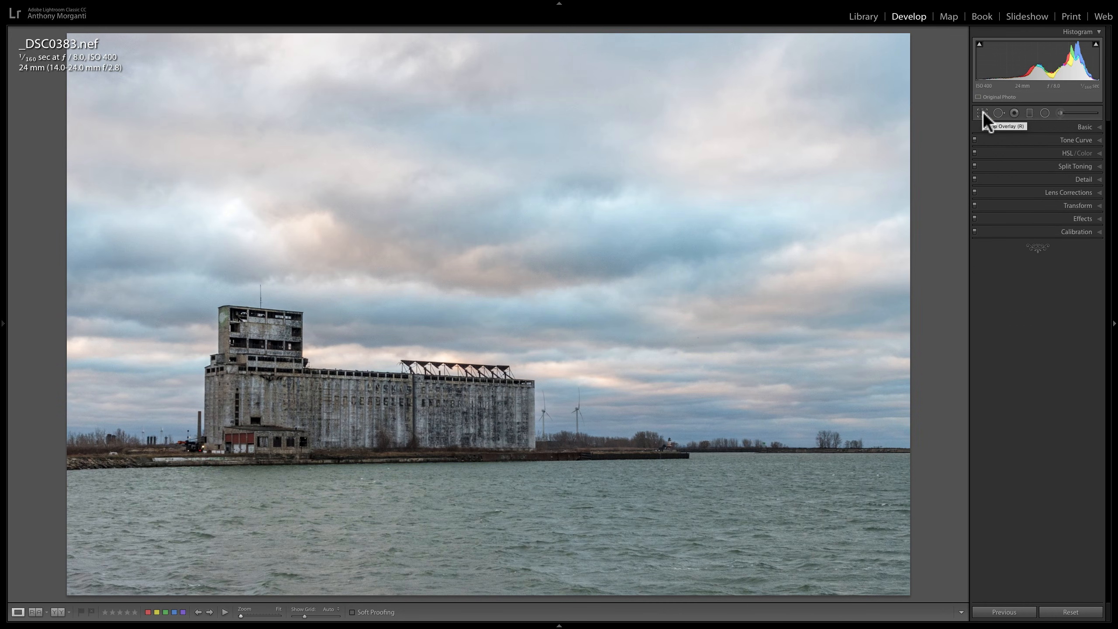
# Reopen the crop, level the photo along the distant horizon with the Straighten tool and apply the result
pyautogui.click(983, 111)
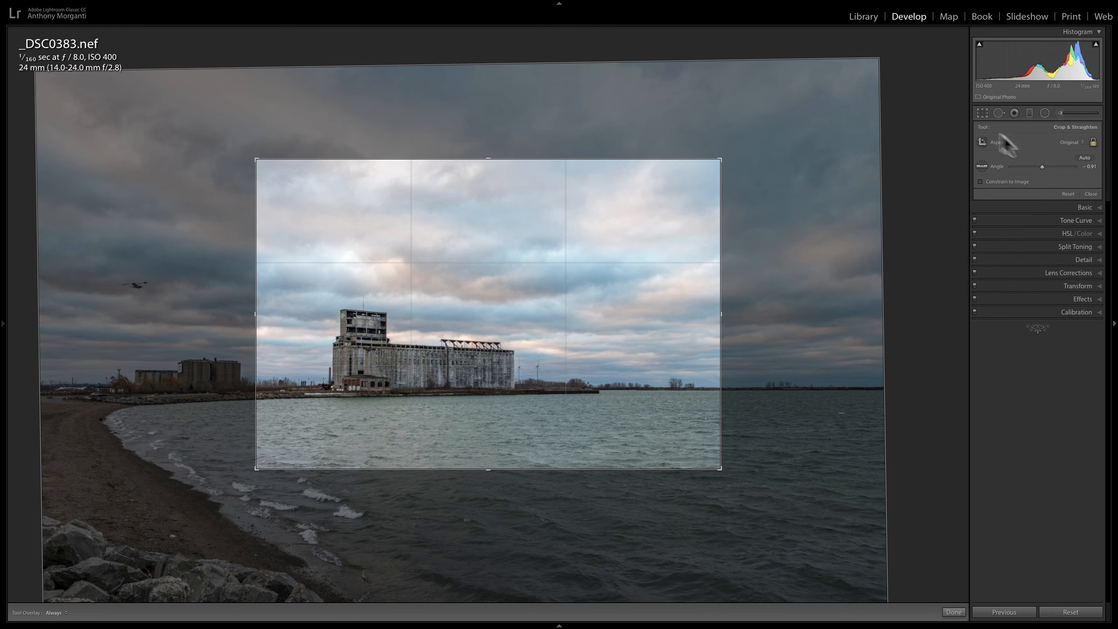
pyautogui.click(983, 166)
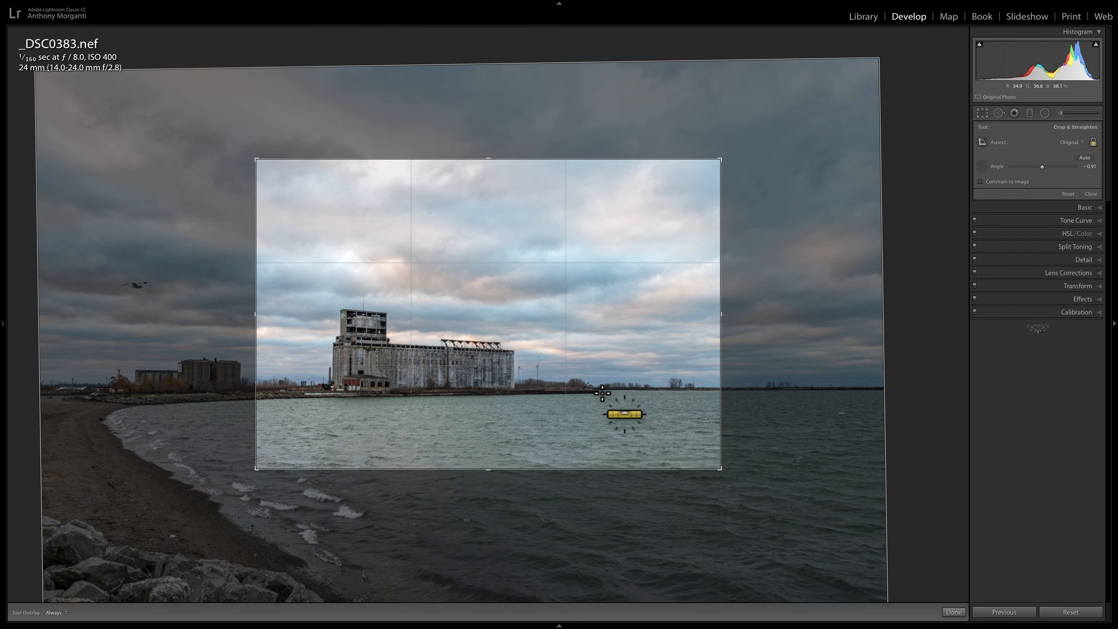
pyautogui.moveTo(599, 389); pyautogui.dragTo(910, 388)
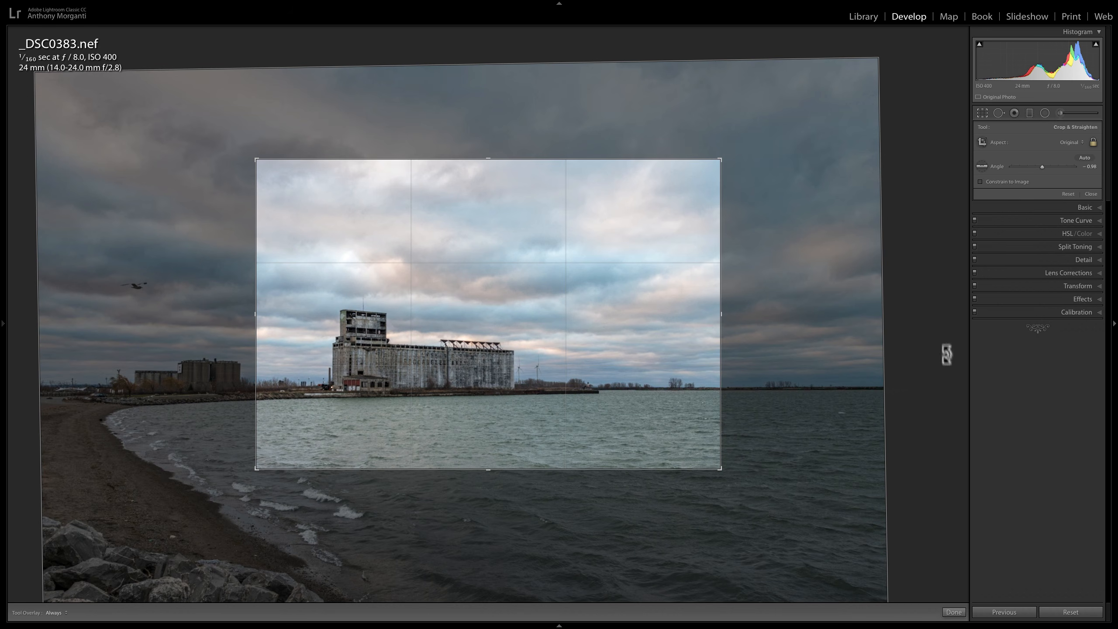
pyautogui.click(982, 111)
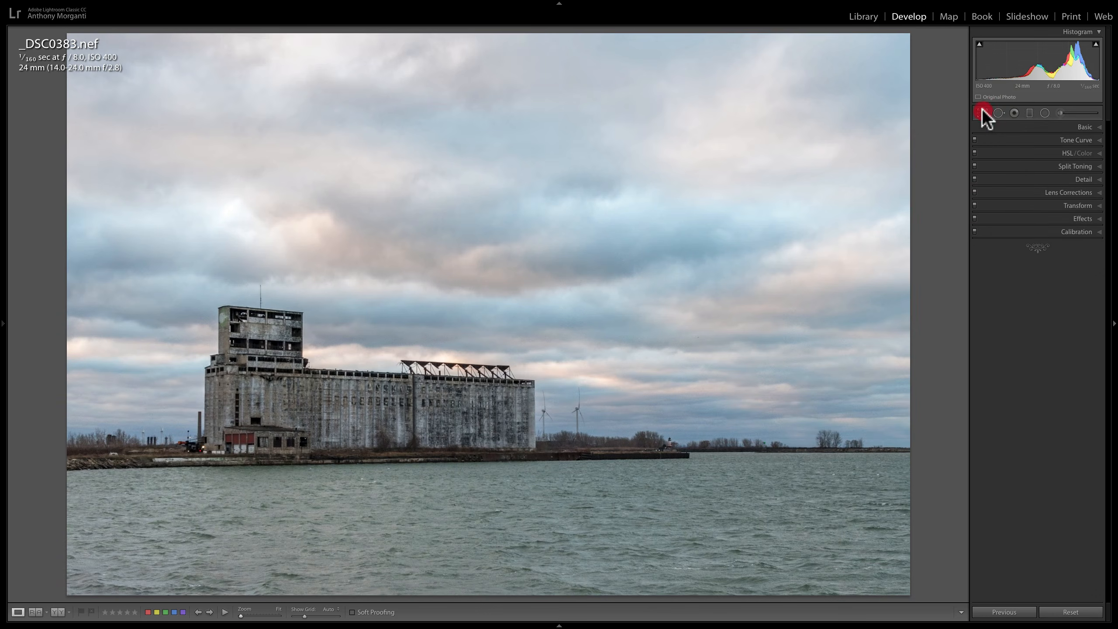
# Reopen the crop and cycle through the golden ratio, spiral, aspect ratios, grid and diagonal guide overlays back to thirds
pyautogui.click(982, 110)
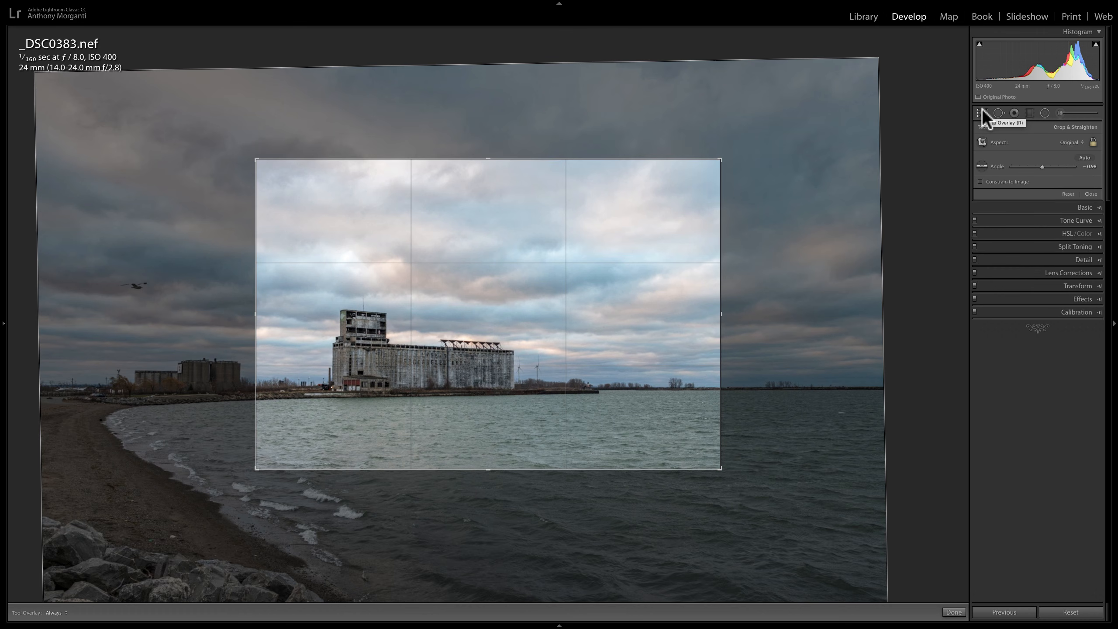
pyautogui.press('o')
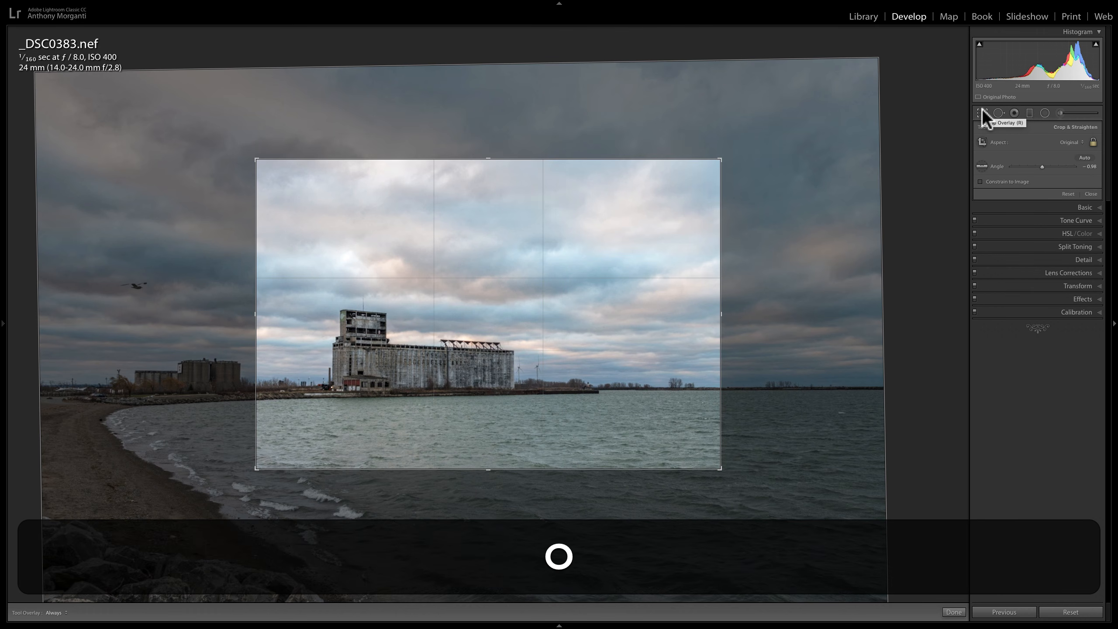
pyautogui.press('o')
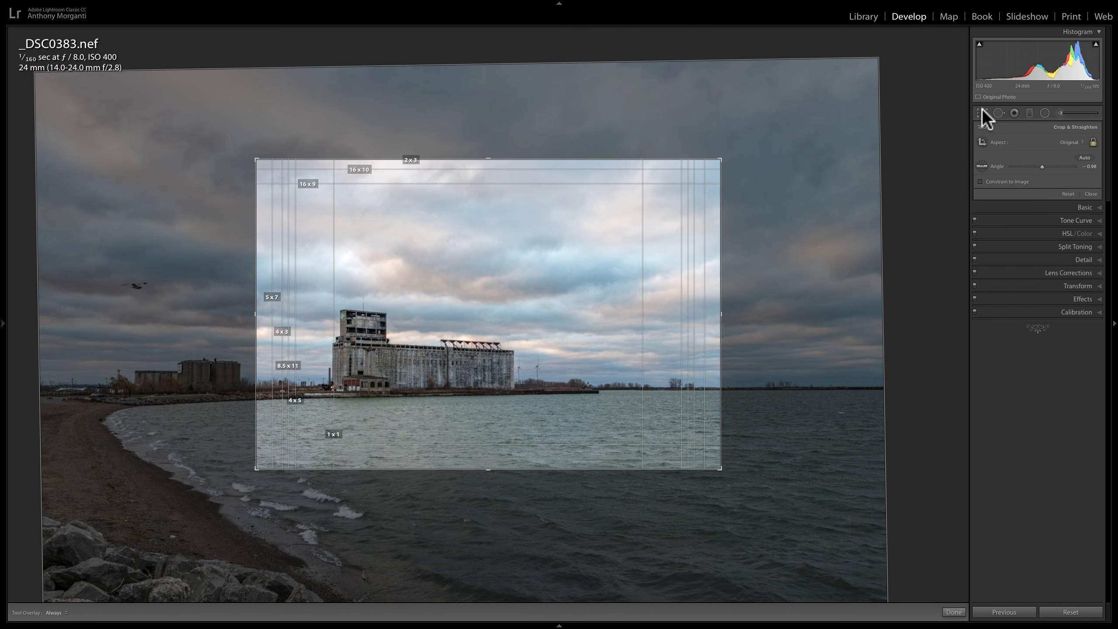
pyautogui.press('o')
pyautogui.press('o')
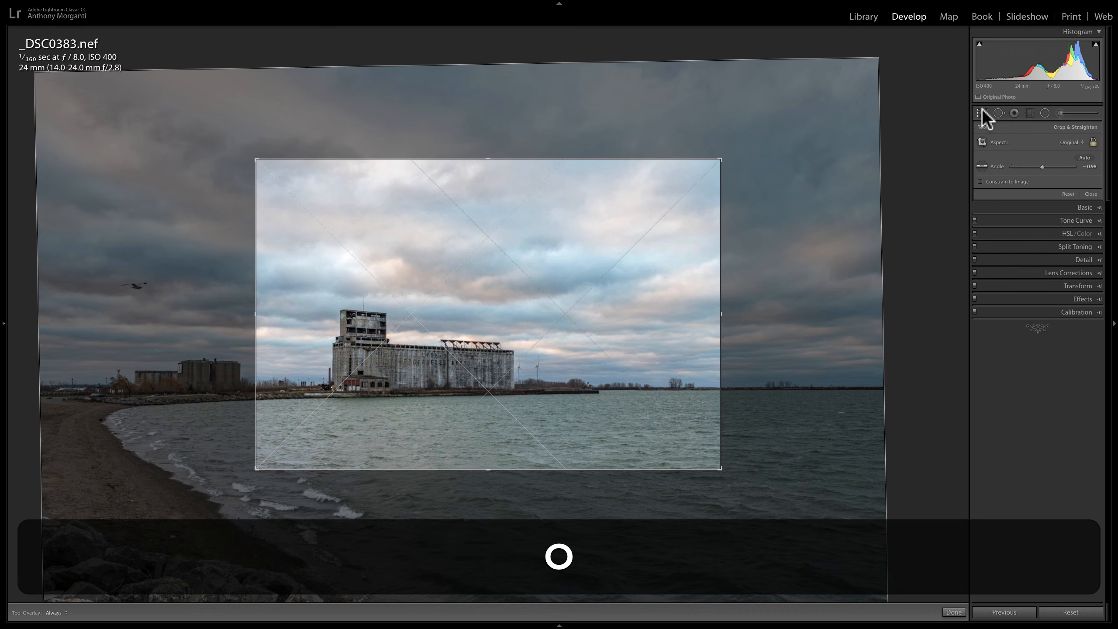
pyautogui.press('o')
pyautogui.press('o')
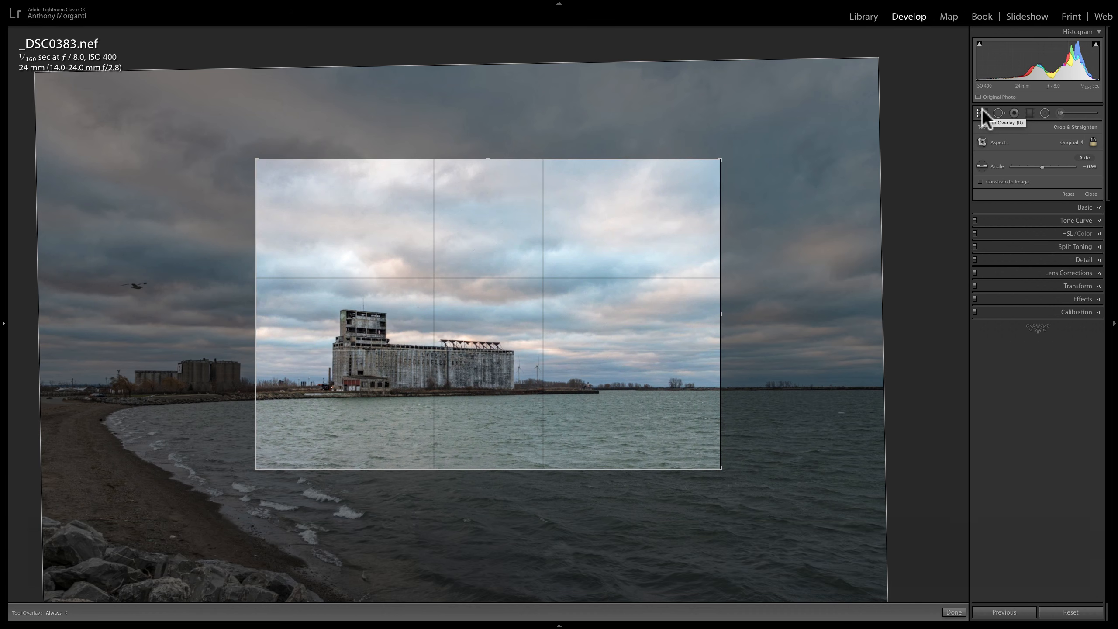
pyautogui.press('o')
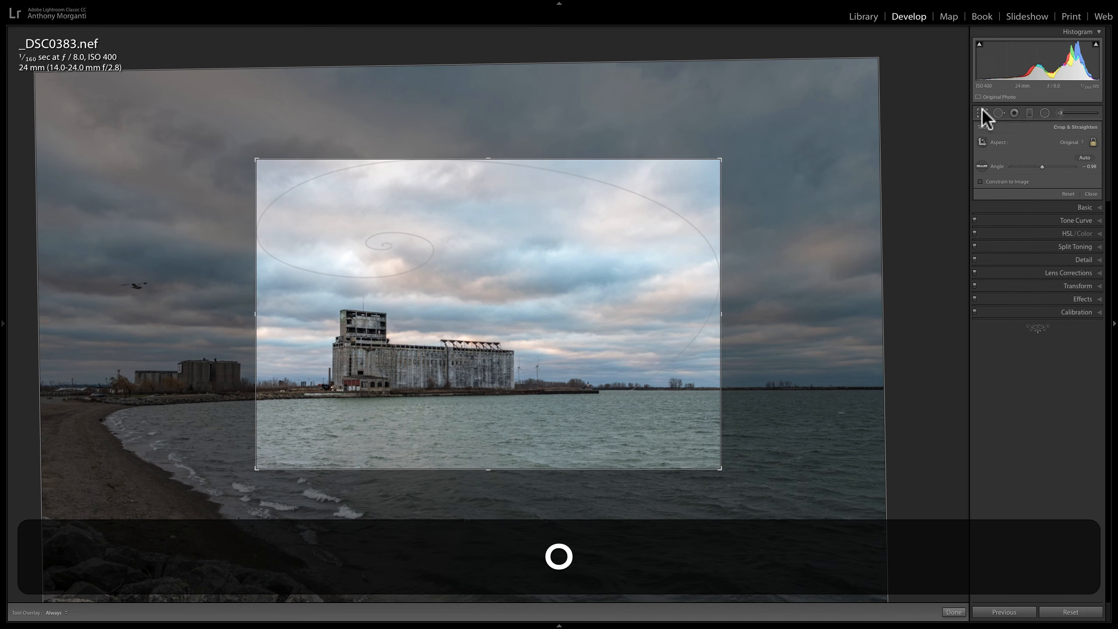
pyautogui.press('o')
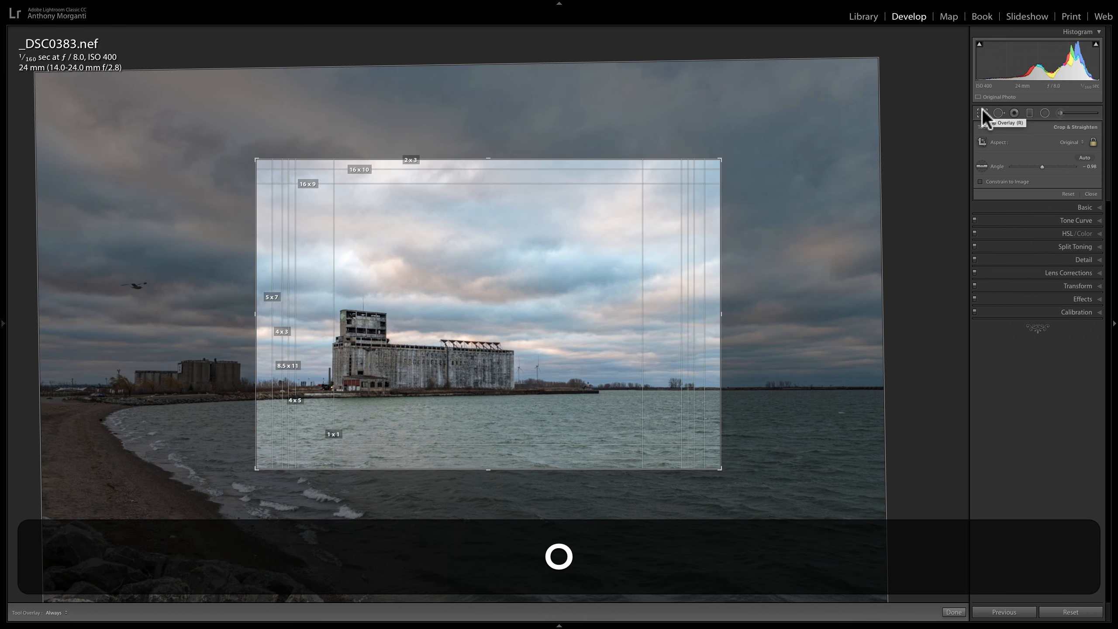
pyautogui.press('o')
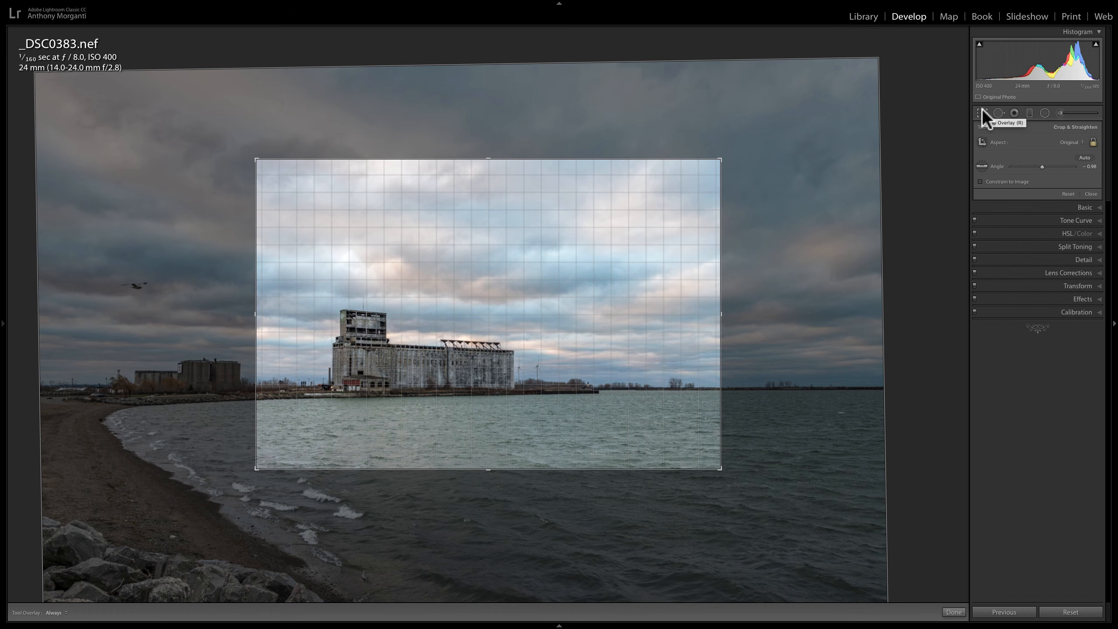
pyautogui.press('o')
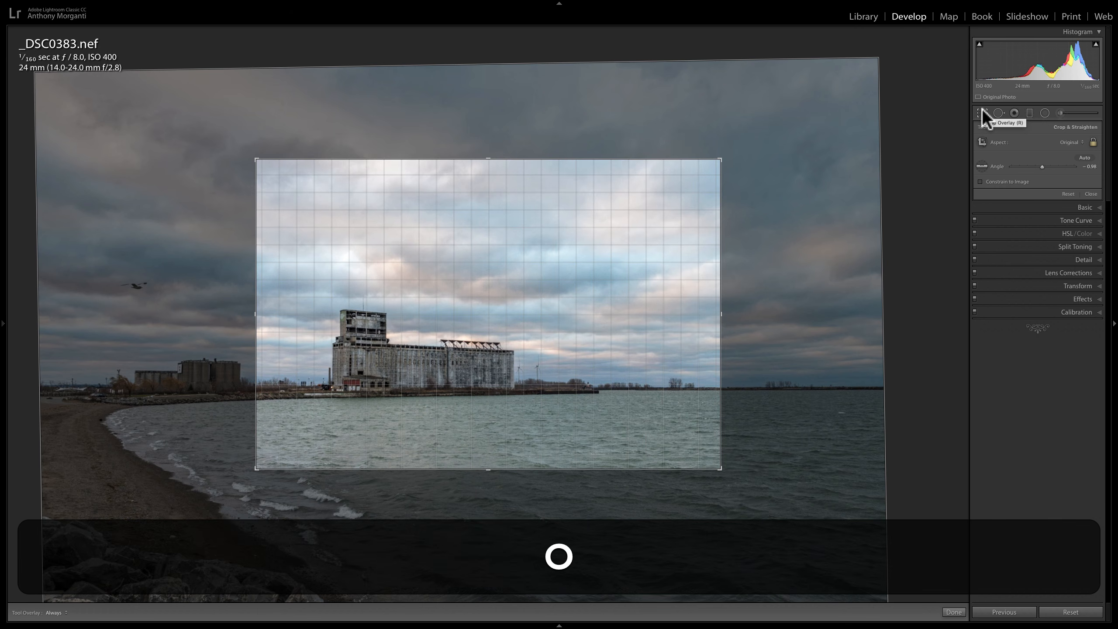
# Exclude the Diagonal, Triangle and Aspect Ratios guides from the crop overlays that are cycled through
pyautogui.moveTo(229, 6)
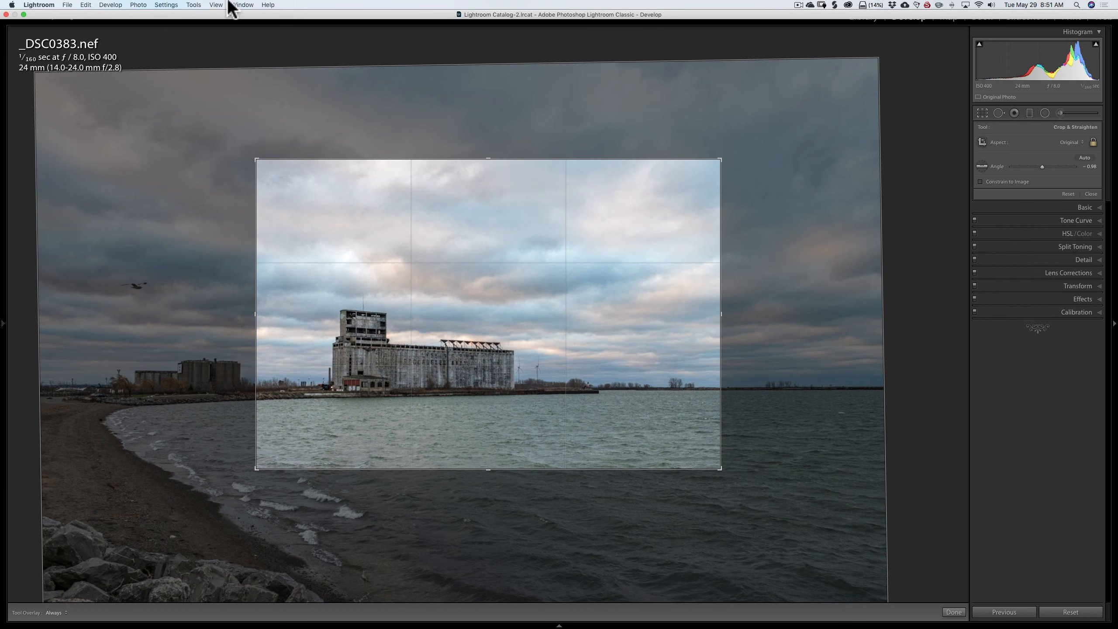
pyautogui.click(194, 5)
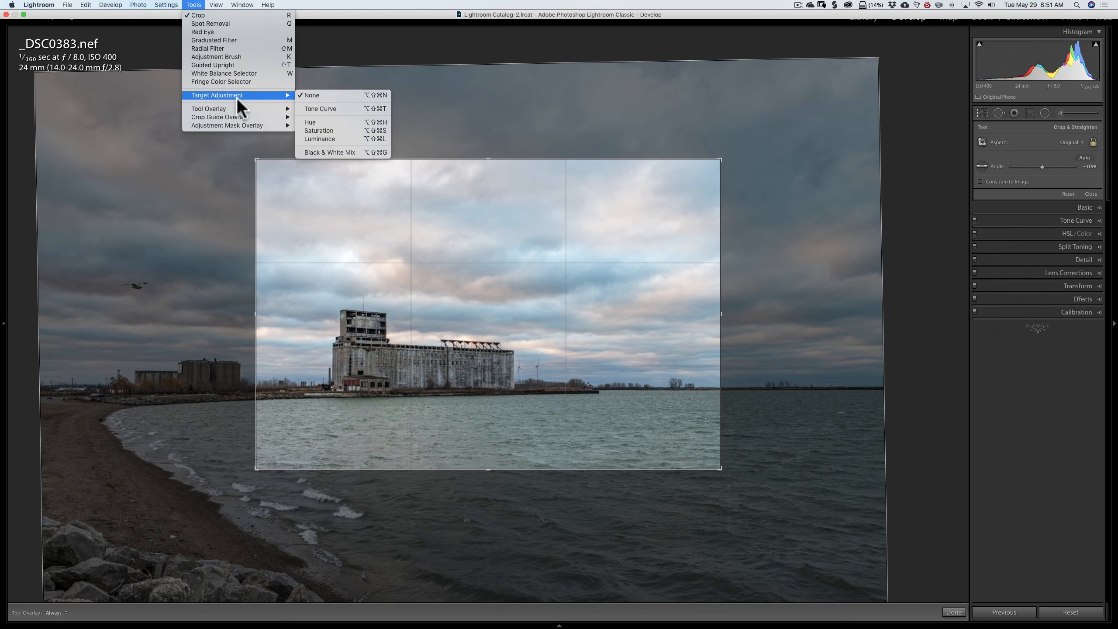
pyautogui.moveTo(229, 118)
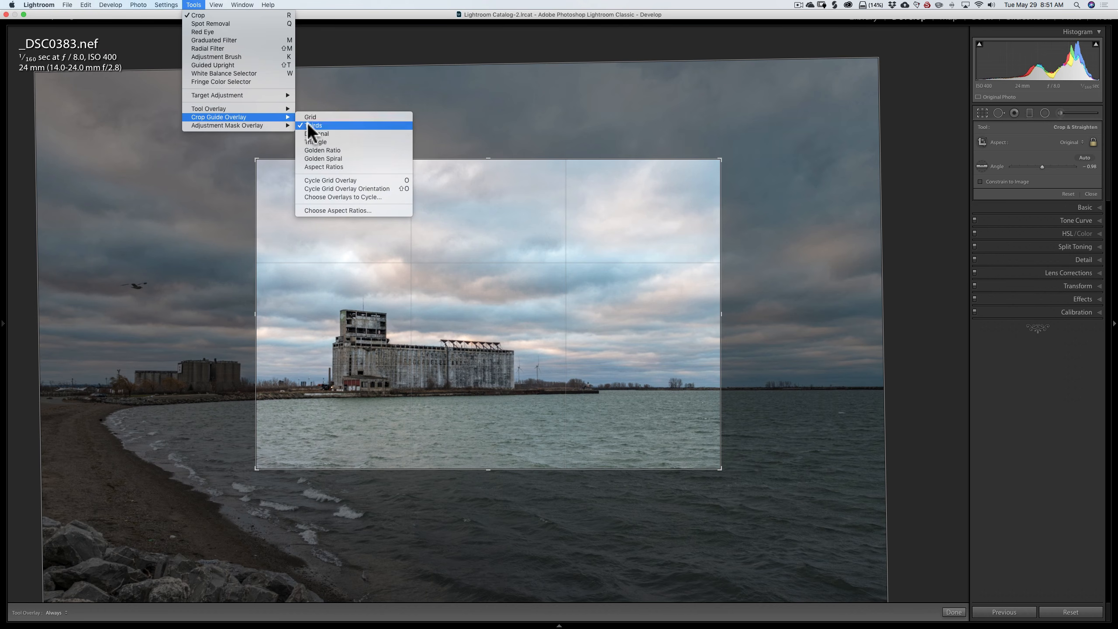
pyautogui.click(332, 194)
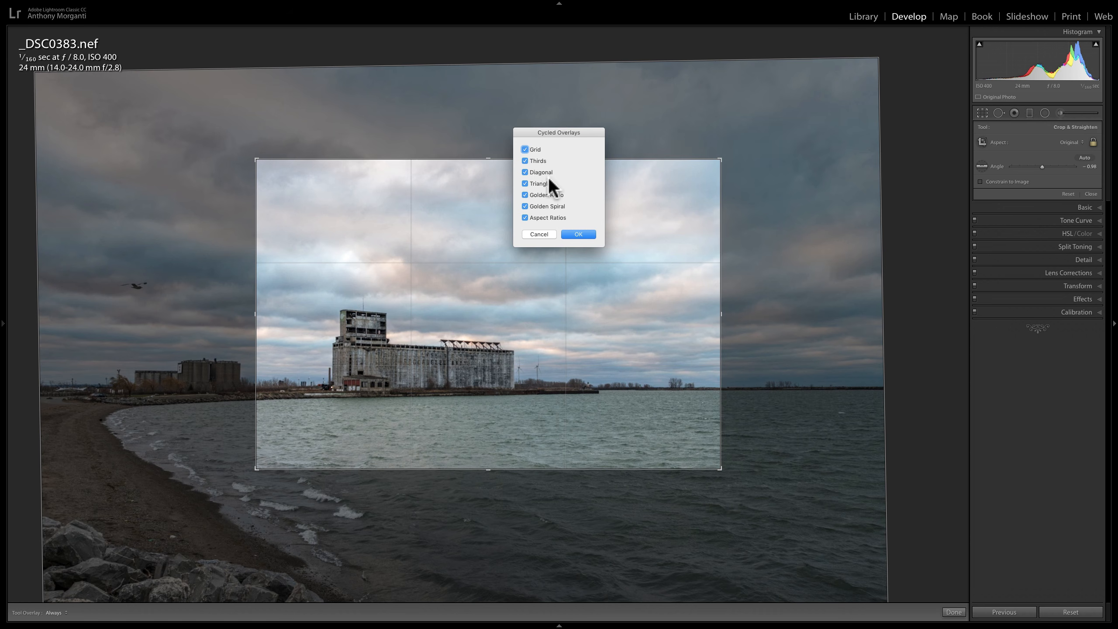
pyautogui.click(526, 184)
pyautogui.click(524, 217)
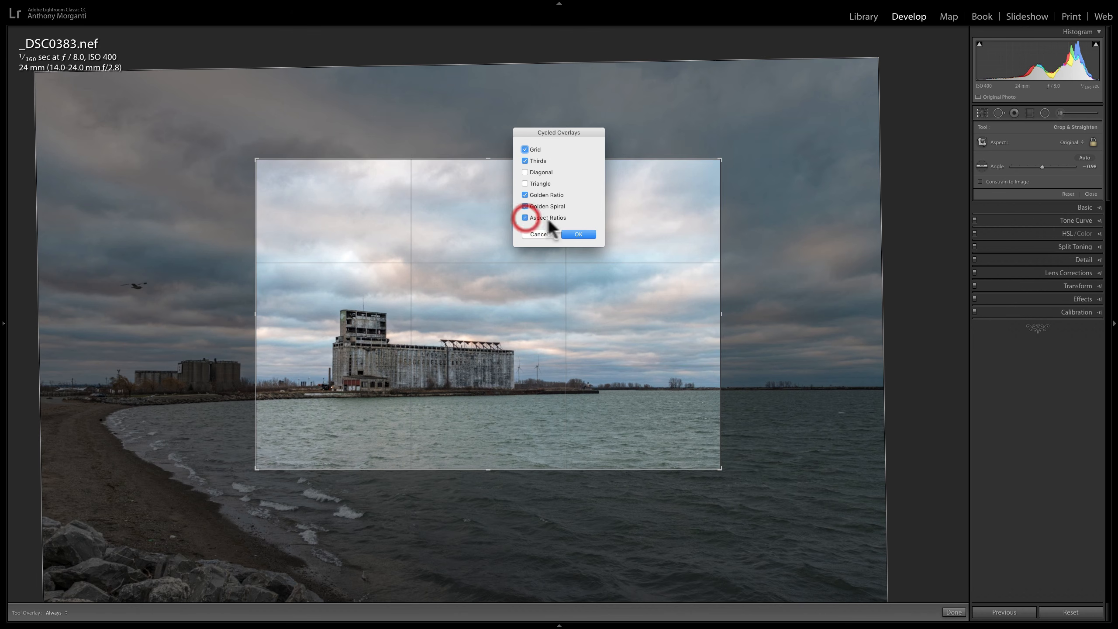
pyautogui.click(578, 233)
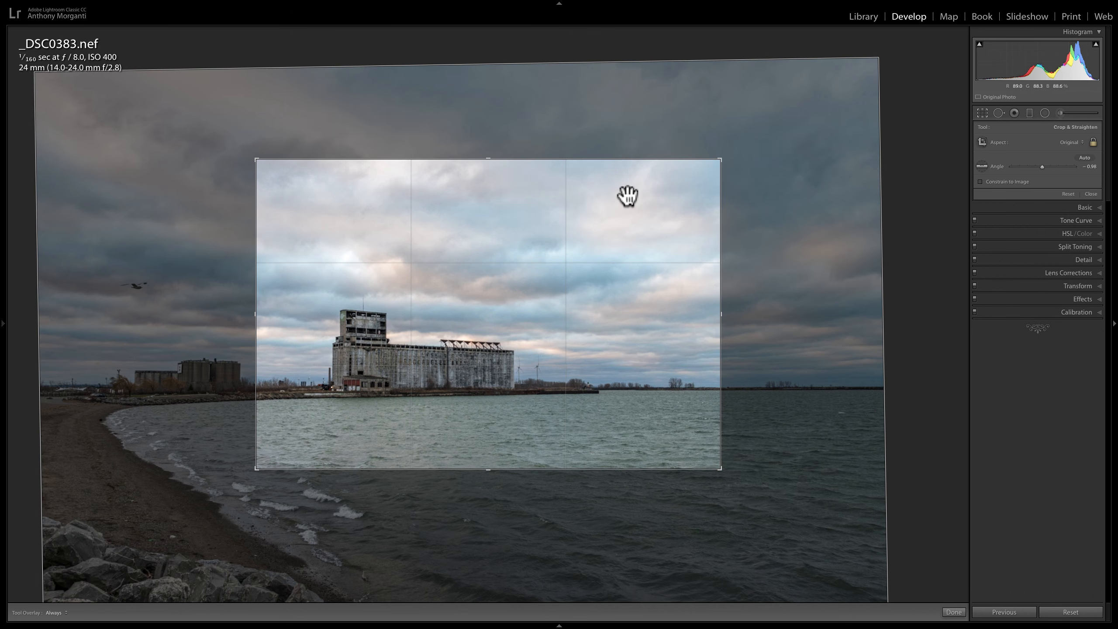
# Cycle through the remaining crop guide overlays and return to the thirds overlay
pyautogui.press('o')
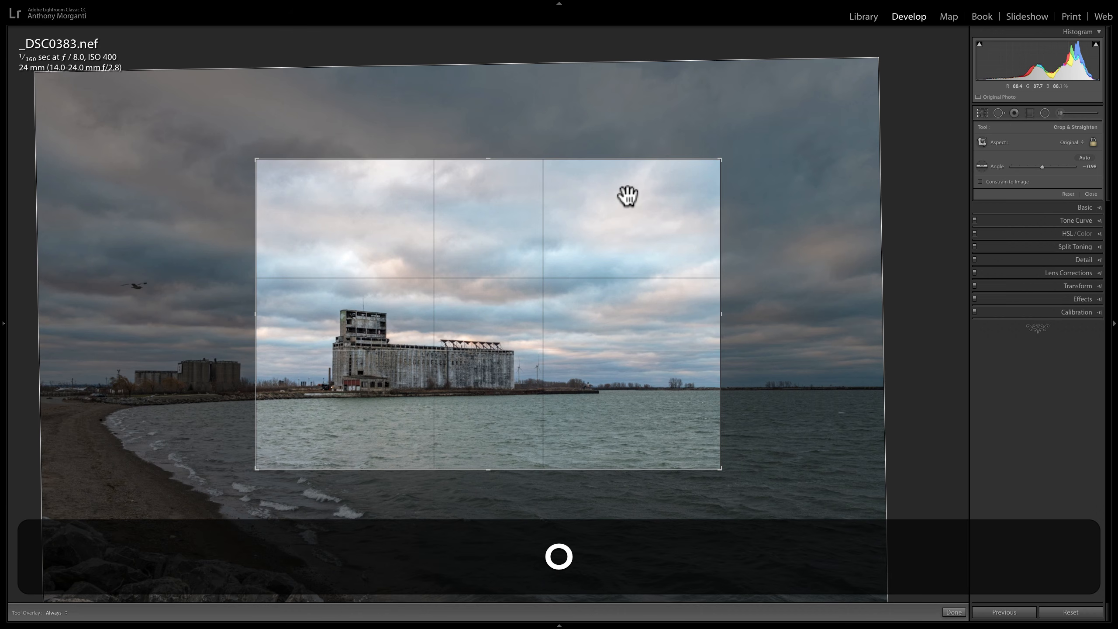
pyautogui.press('o')
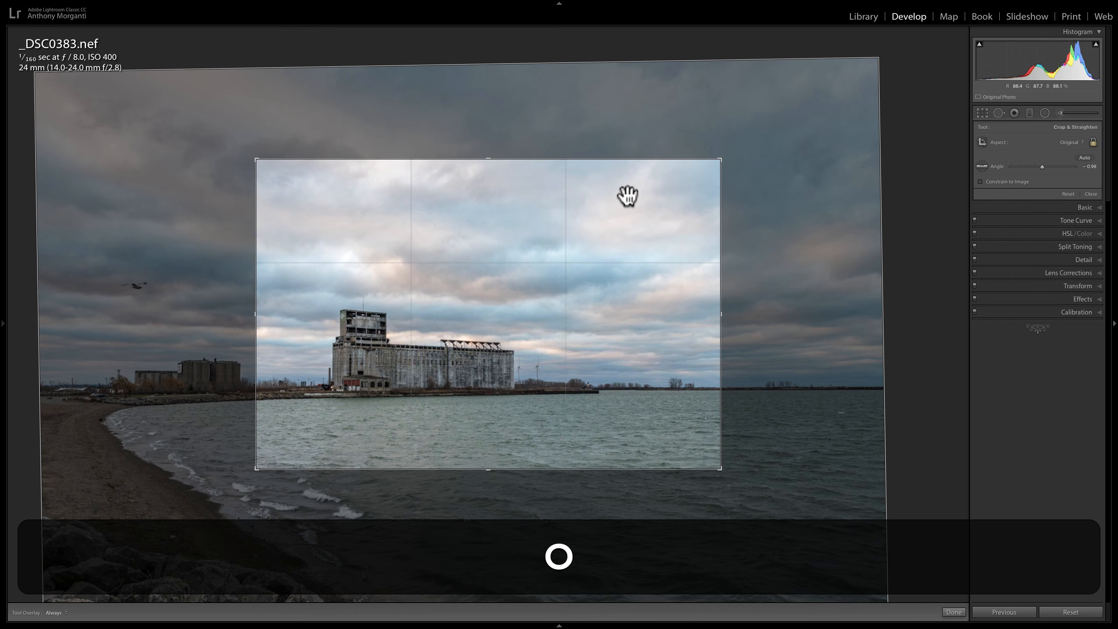
pyautogui.press('o')
pyautogui.press('o')
pyautogui.press('o')
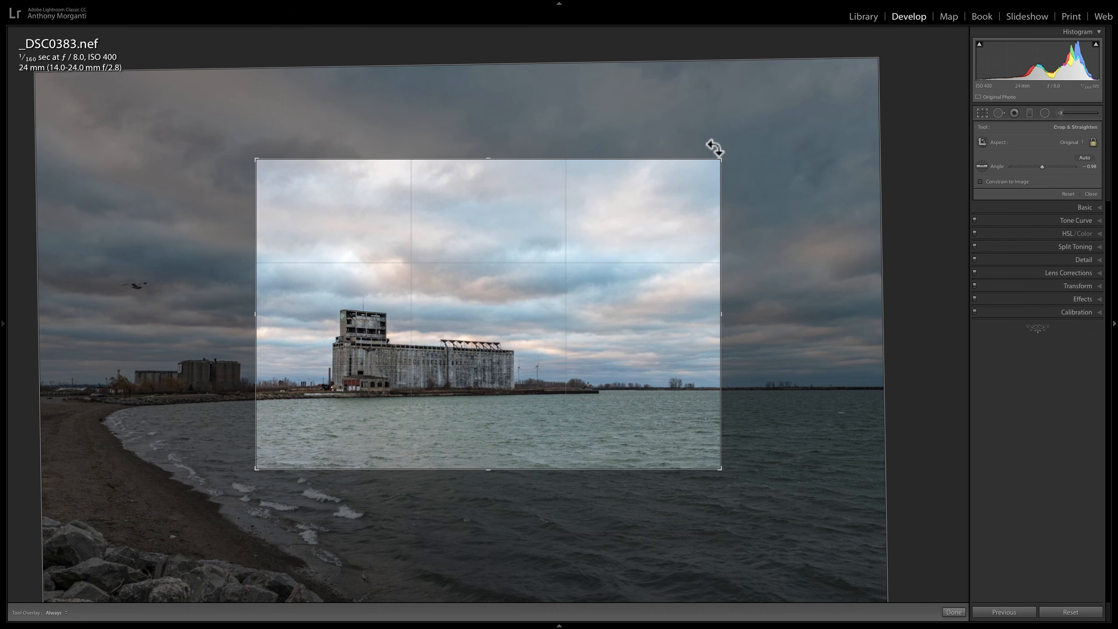
# Enlarge the crop frame around the grain elevator, reposition the photo to place the building lower in the frame, and apply the crop
pyautogui.moveTo(721, 158); pyautogui.dragTo(737, 152)
pyautogui.click(1092, 142)
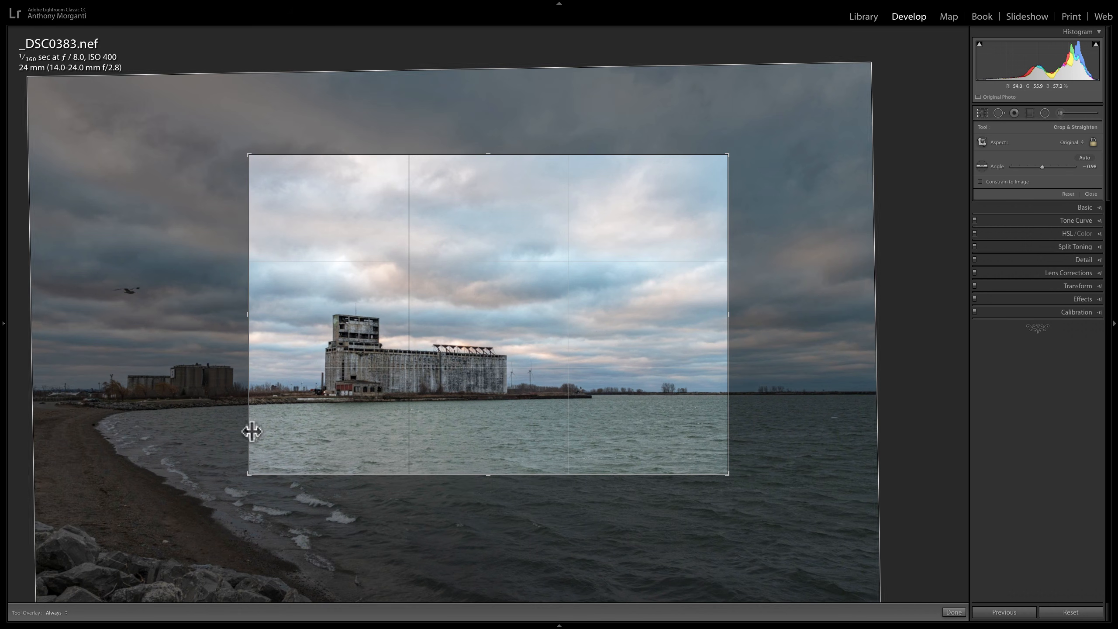
pyautogui.moveTo(247, 474); pyautogui.dragTo(227, 474)
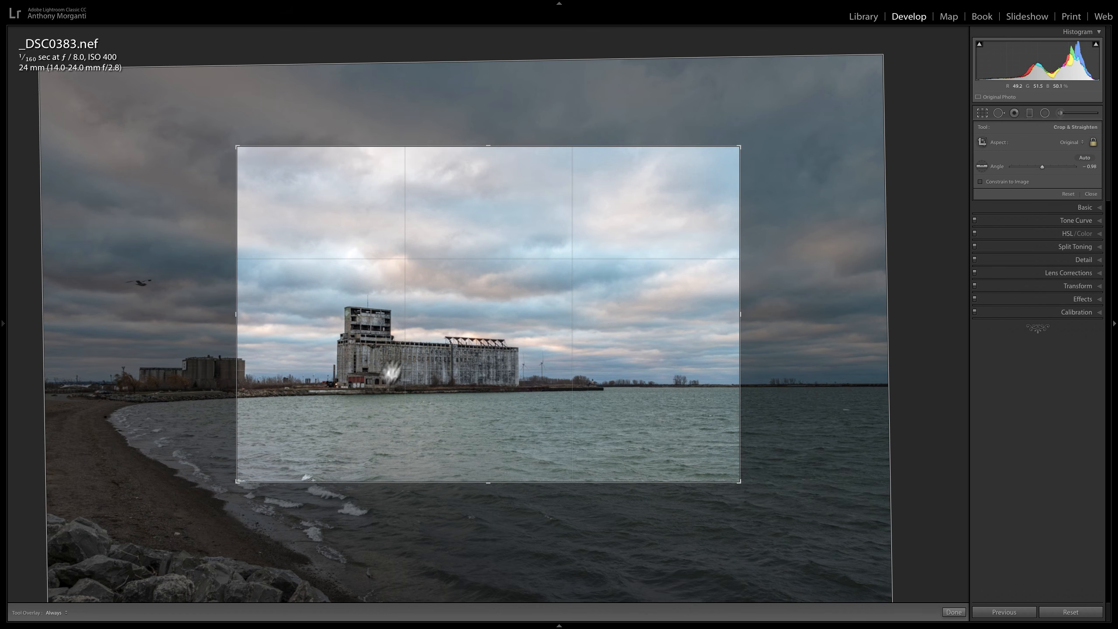
pyautogui.moveTo(434, 365); pyautogui.dragTo(432, 367)
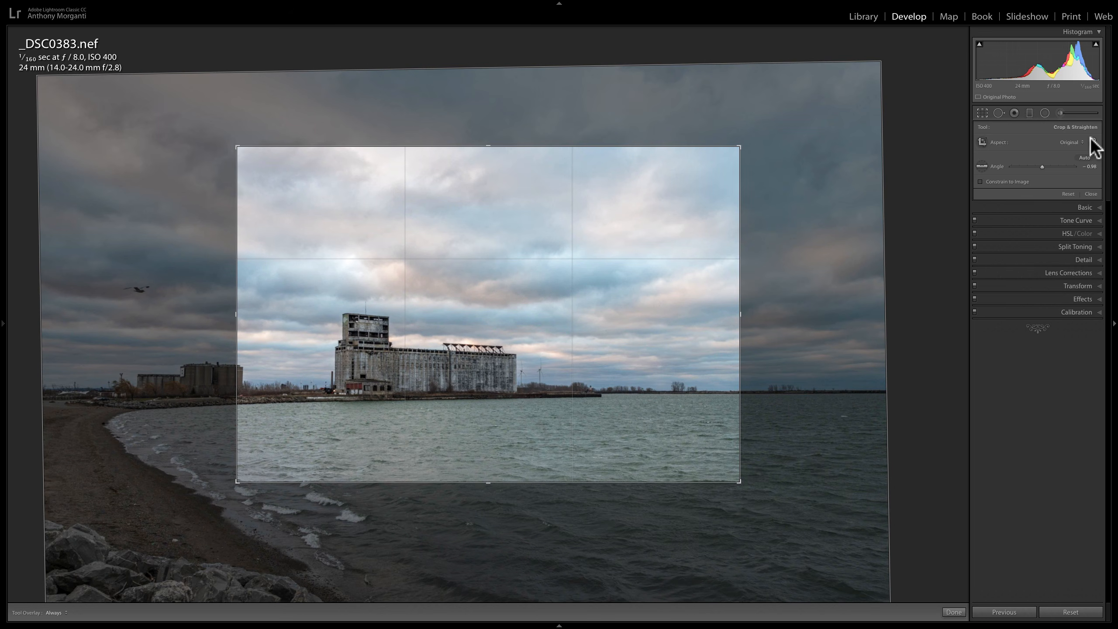
pyautogui.moveTo(496, 290); pyautogui.dragTo(498, 292)
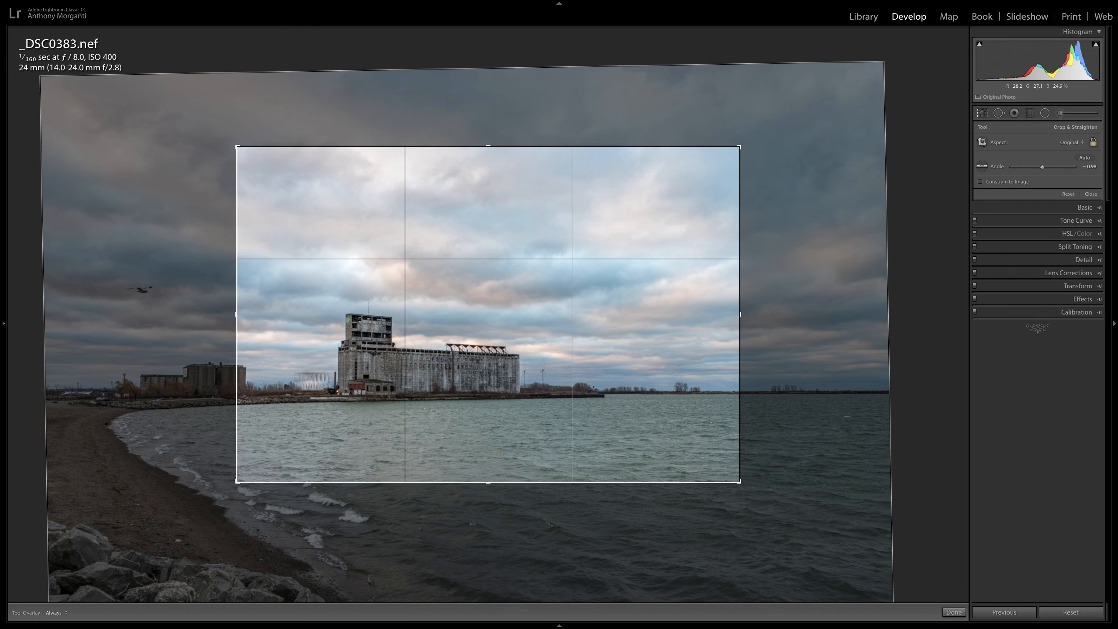
pyautogui.moveTo(402, 381); pyautogui.dragTo(399, 384)
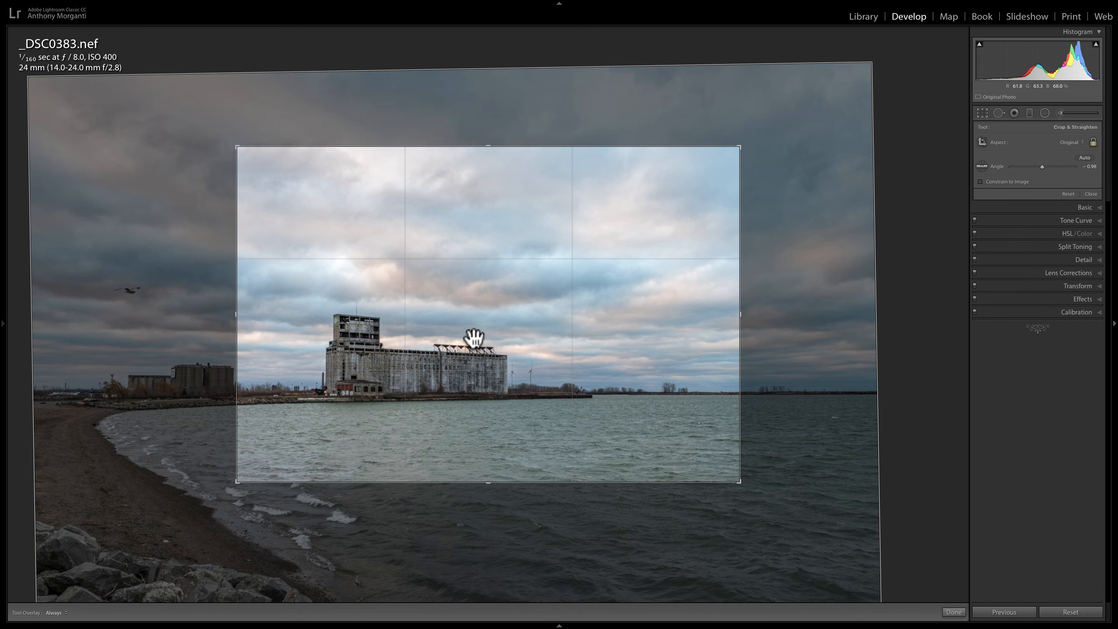
pyautogui.moveTo(479, 242); pyautogui.dragTo(480, 263)
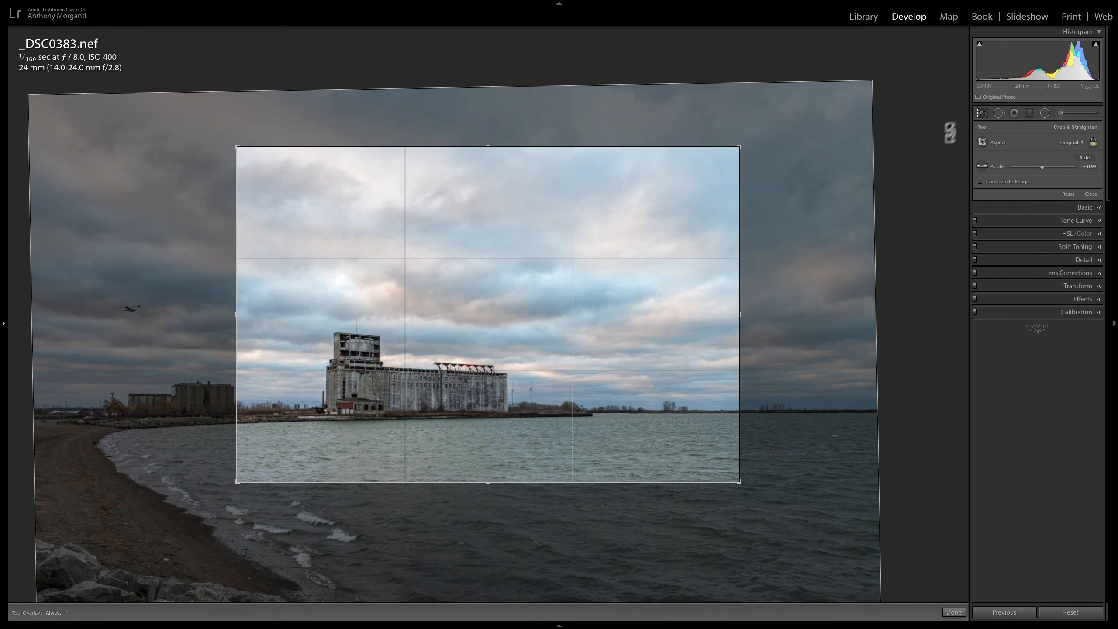
pyautogui.click(983, 114)
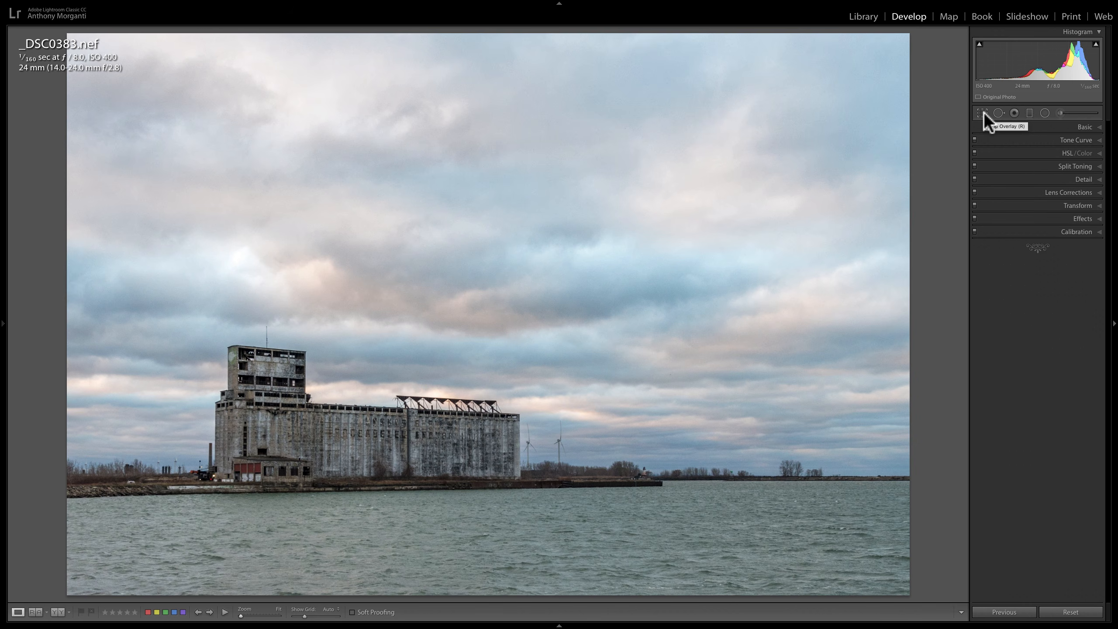
# Reopen the crop and rotate the photo by hand, first to an angle of -0.59 and finally to -0.83, applying each rotation
pyautogui.click(982, 114)
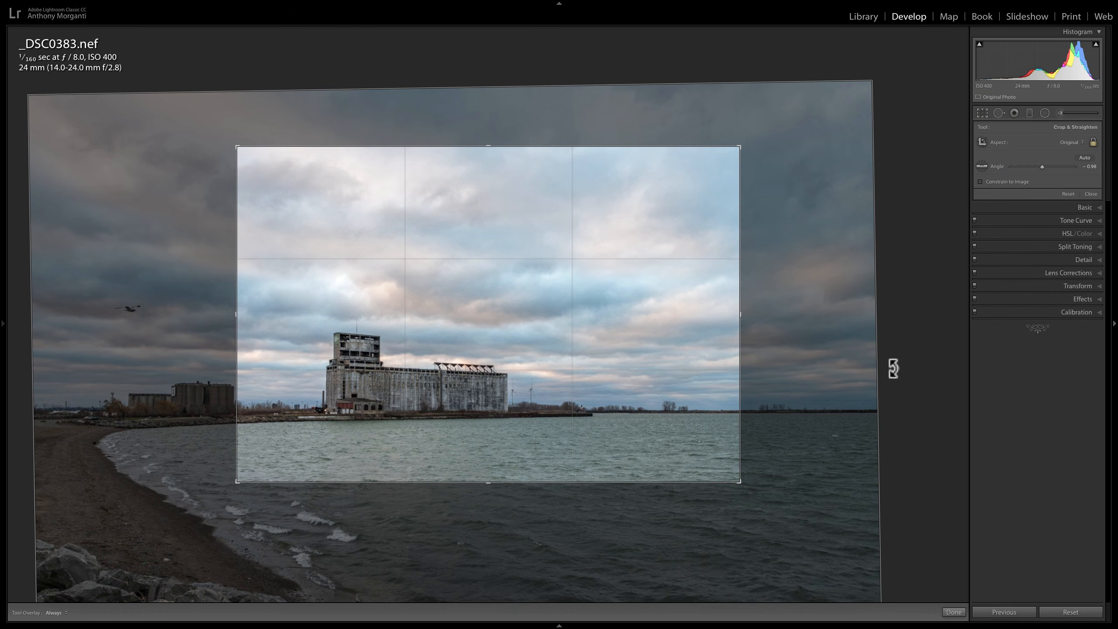
pyautogui.moveTo(890, 369); pyautogui.dragTo(894, 372)
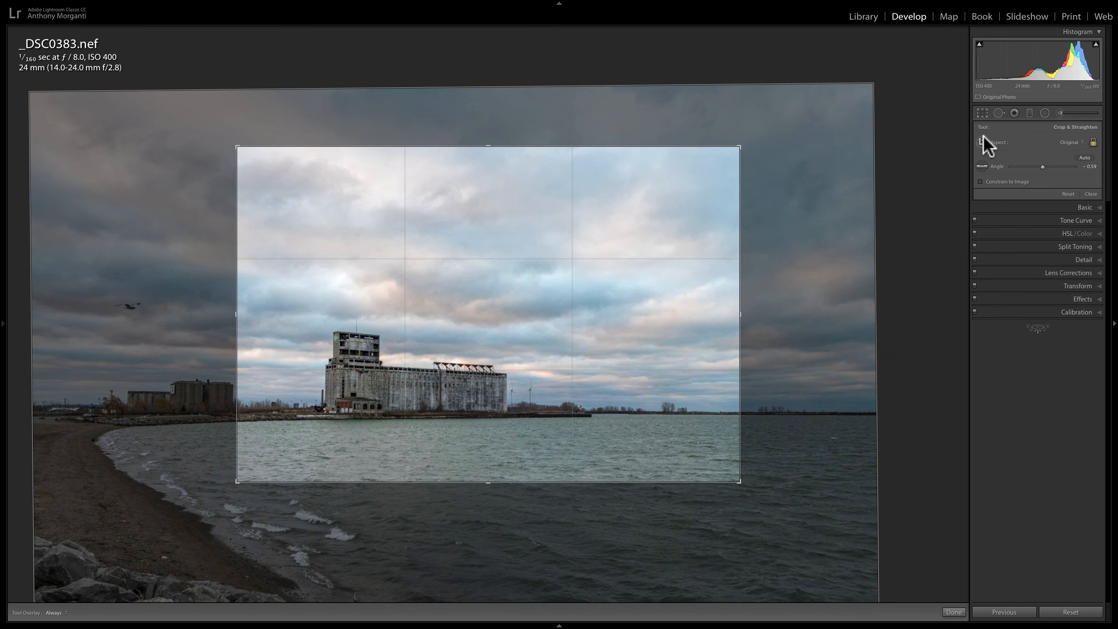
pyautogui.click(982, 114)
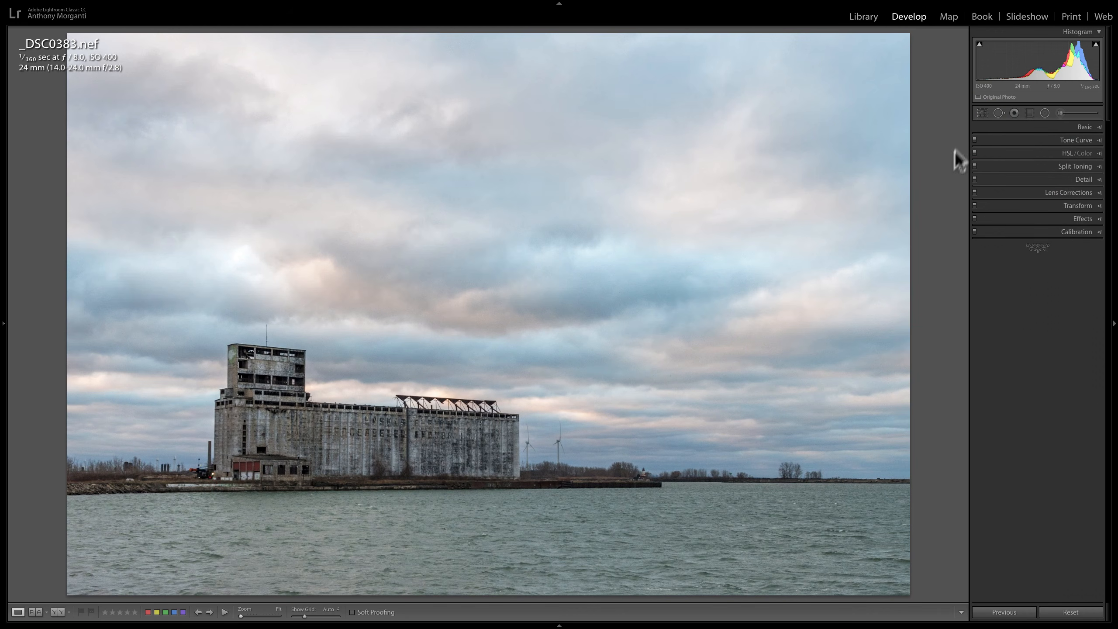
pyautogui.click(982, 113)
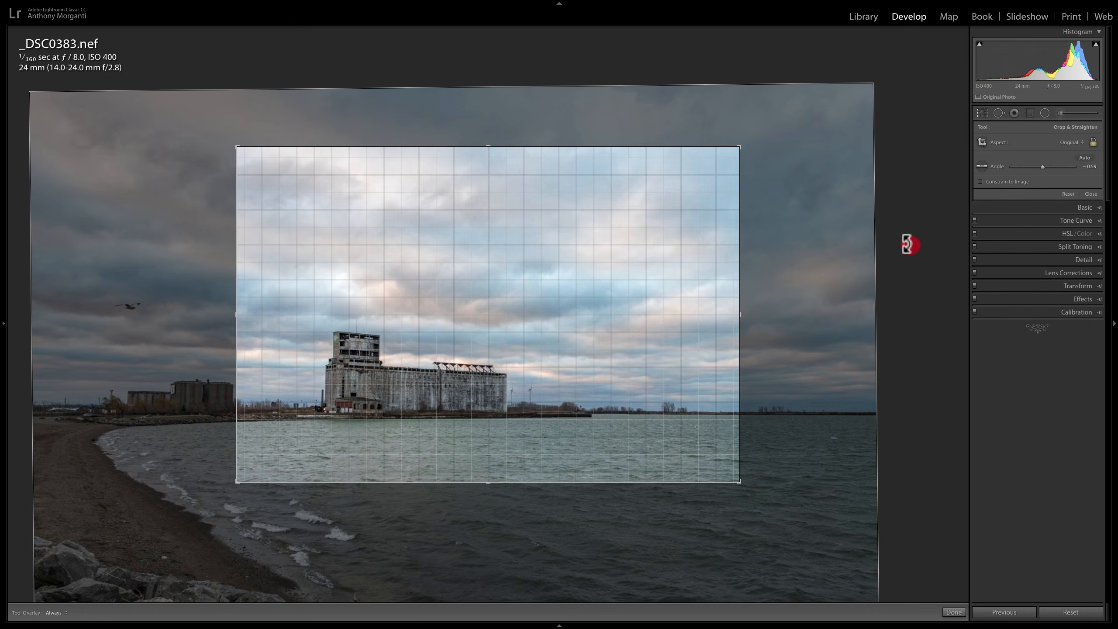
pyautogui.click(981, 113)
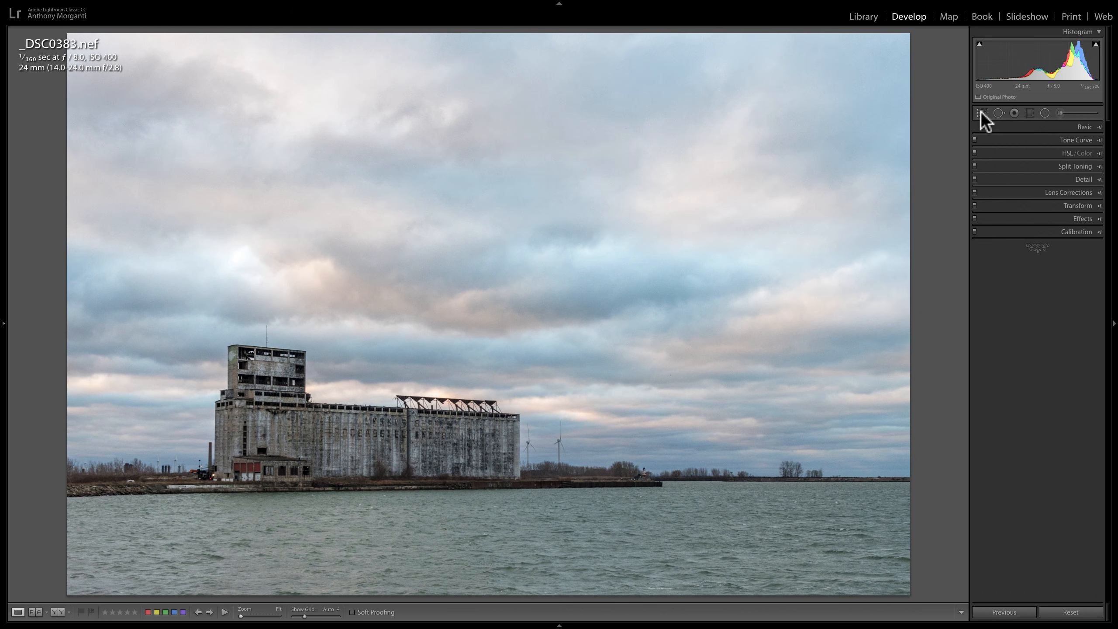
# Reopen the crop and switch the frame to portrait orientation and back to landscape
pyautogui.click(982, 115)
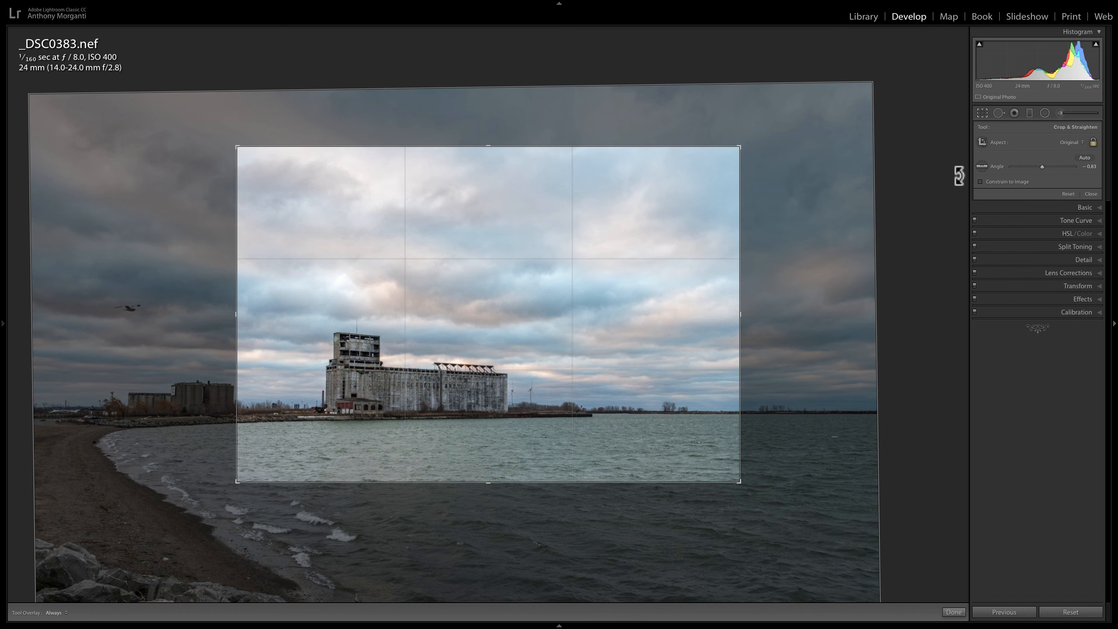
pyautogui.press('x')
pyautogui.press('x')
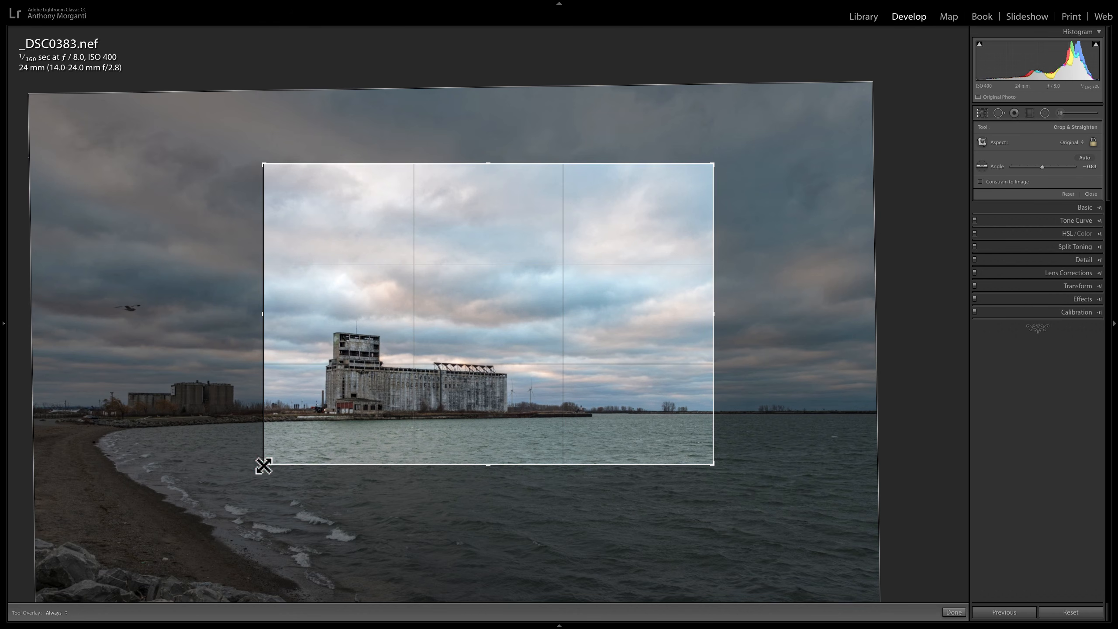
# Enlarge the crop frame from its corners, reposition the photo so the grain elevator sits low in the frame, and apply the crop
pyautogui.moveTo(262, 465); pyautogui.dragTo(232, 467)
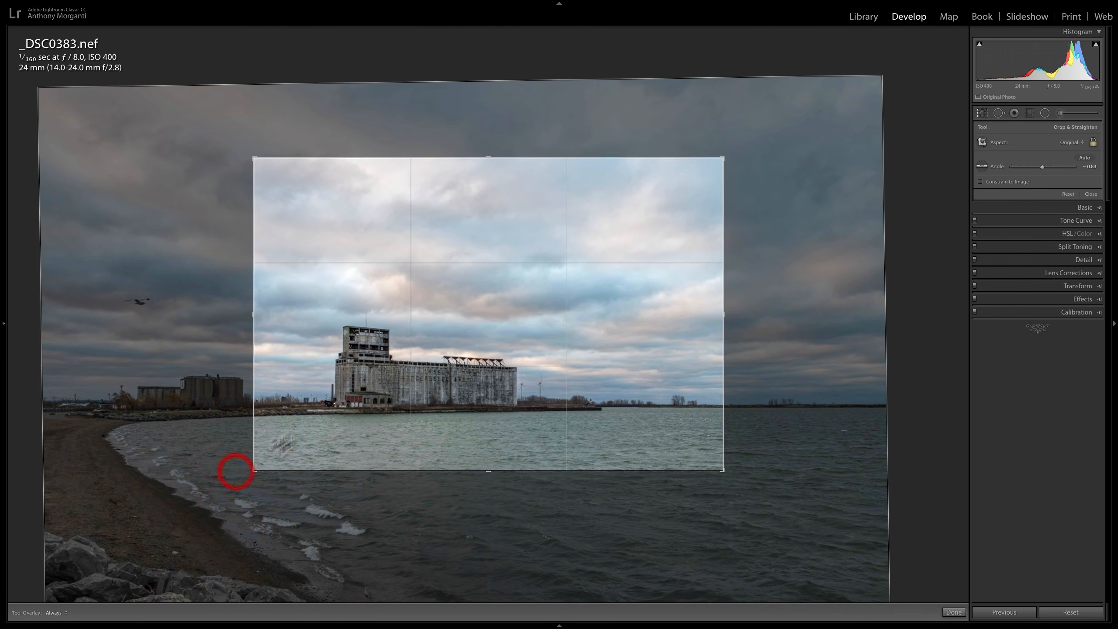
pyautogui.moveTo(491, 282); pyautogui.dragTo(496, 285)
pyautogui.moveTo(721, 158); pyautogui.dragTo(740, 148)
pyautogui.moveTo(489, 326); pyautogui.dragTo(487, 324)
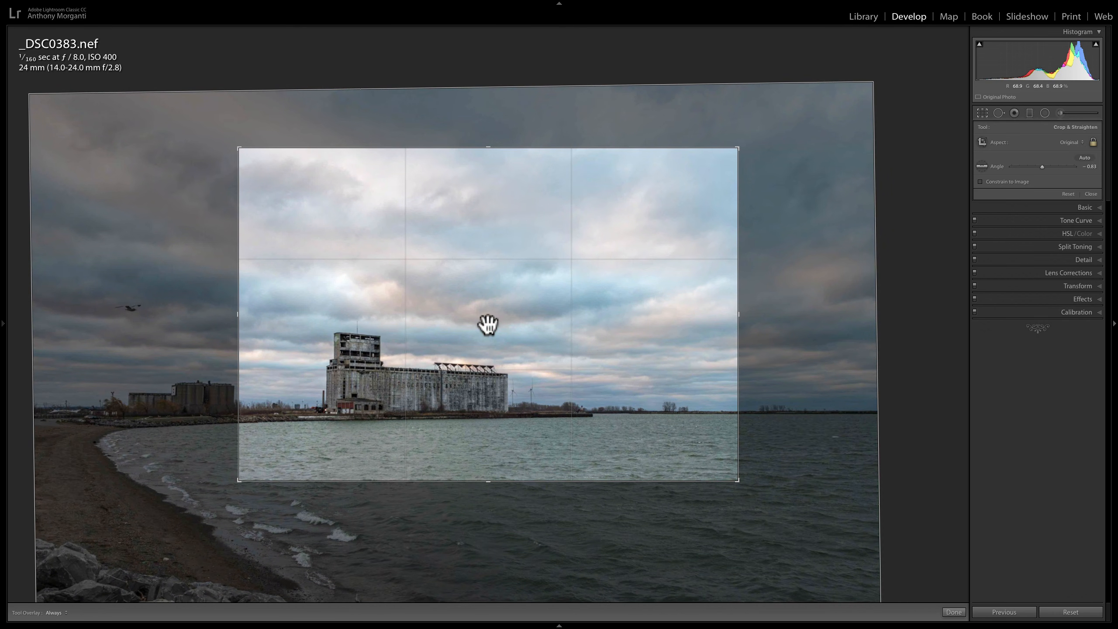
pyautogui.press('Return')
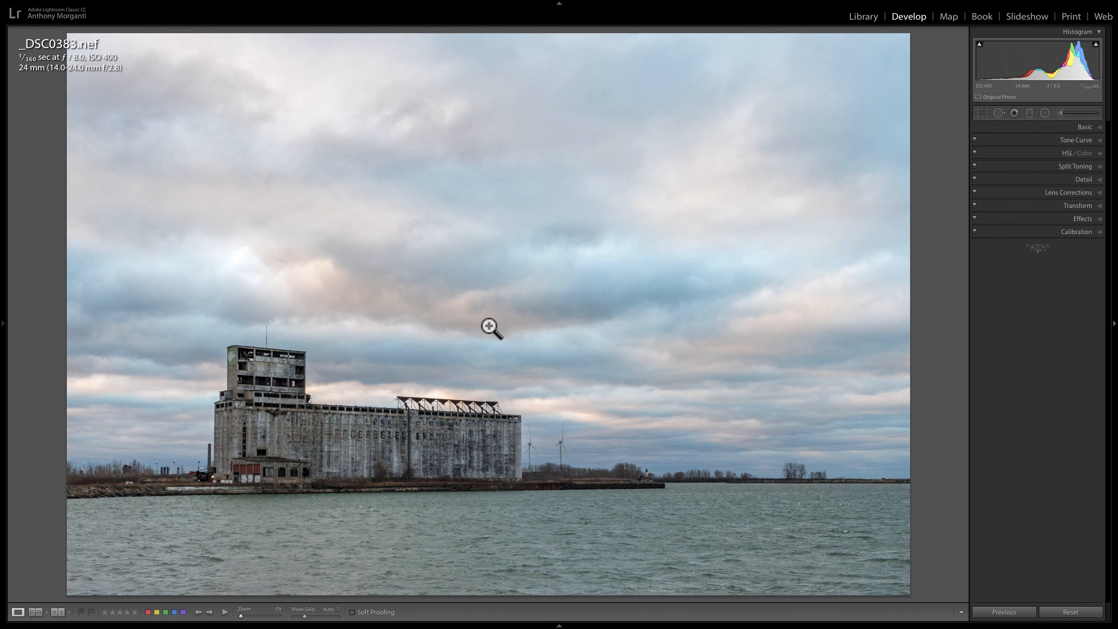
pyautogui.click(1088, 126)
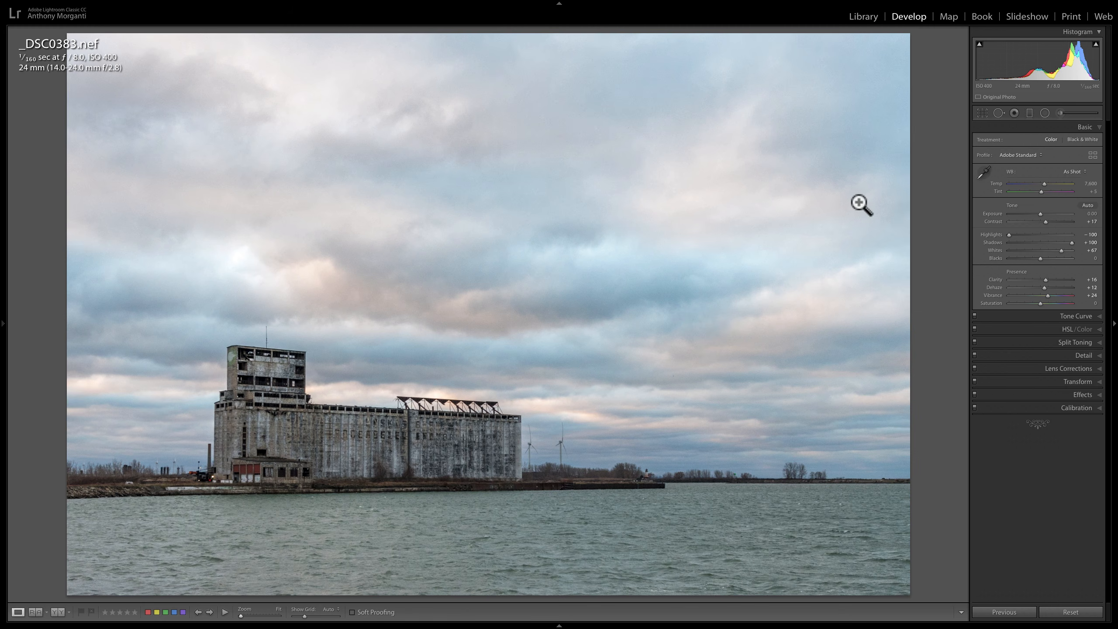
pyautogui.click(1087, 128)
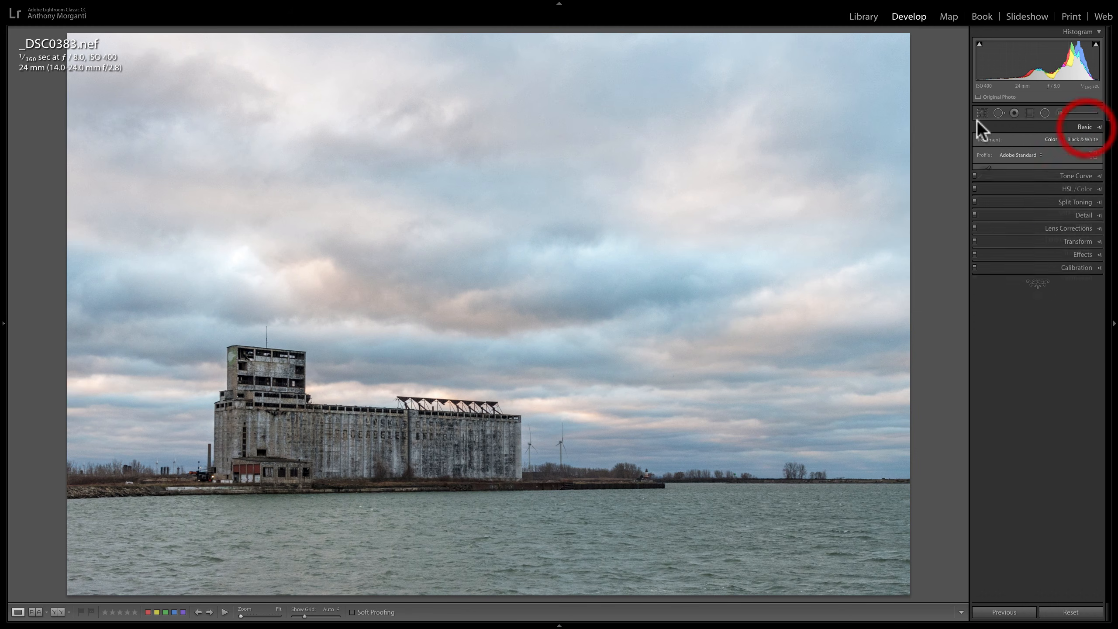